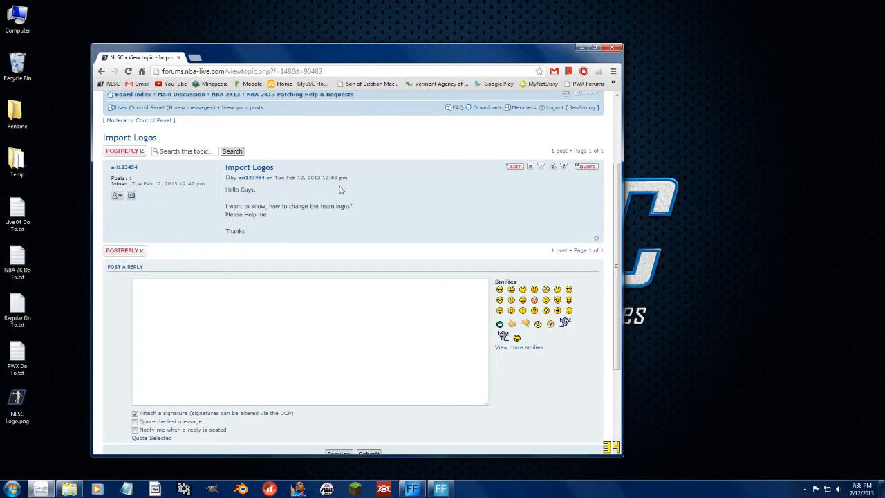
# - Highlight the question about changing the team logos in the Import Logos post and minimize the browser
pyautogui.moveTo(242, 206); pyautogui.dragTo(350, 207)
pyautogui.click(351, 206)
pyautogui.click(581, 47)
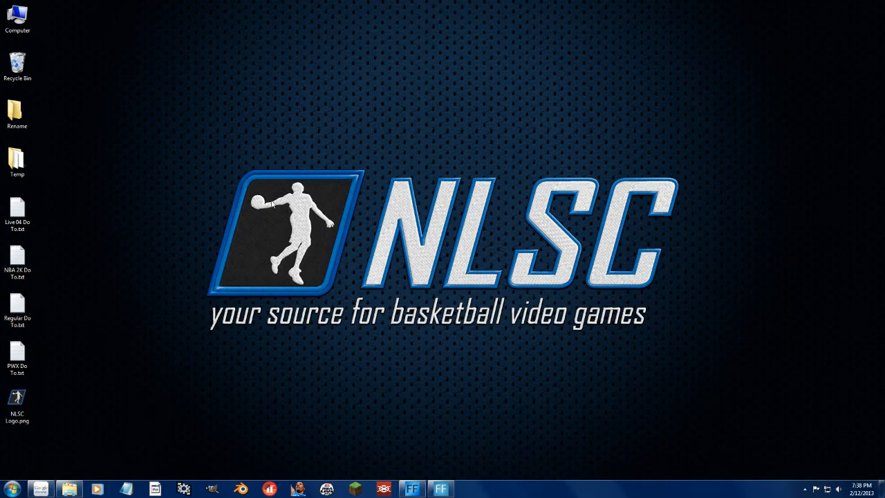
# - Return to the browser and open the Video Tutorials - Tools, Techniques, and Guides topic in the NBA 2K13 Tutorials forum
pyautogui.click(41, 489)
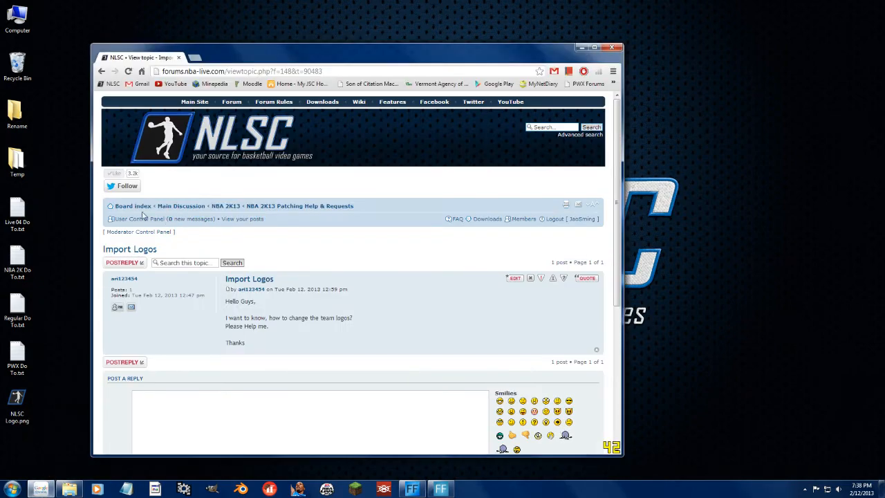
pyautogui.click(228, 206)
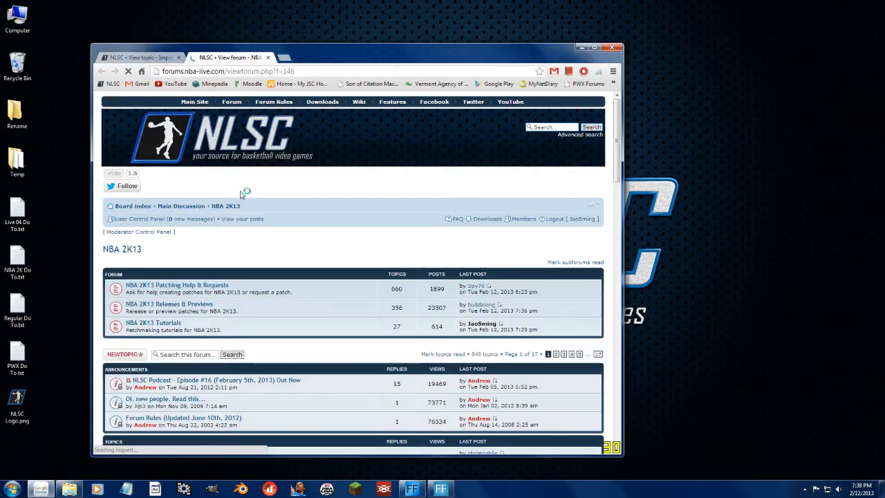
pyautogui.scroll(-1, 242, 194)
pyautogui.click(150, 279)
pyautogui.scroll(-2, 232, 293)
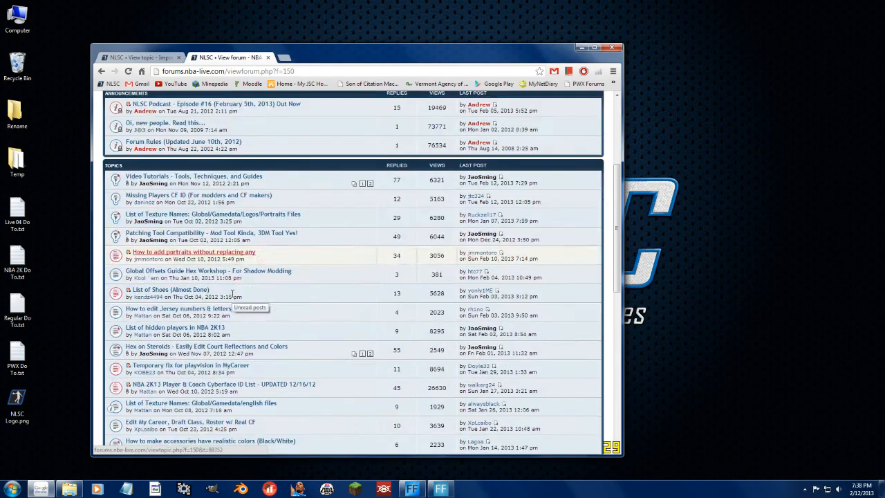
pyautogui.click(207, 177)
# - Review the tutorial list, highlighting the NBA2KX Mod Tool installation and GIMP DDS setup entries, and minimize the browser
pyautogui.scroll(-3, 224, 212)
pyautogui.moveTo(254, 208); pyautogui.dragTo(285, 205)
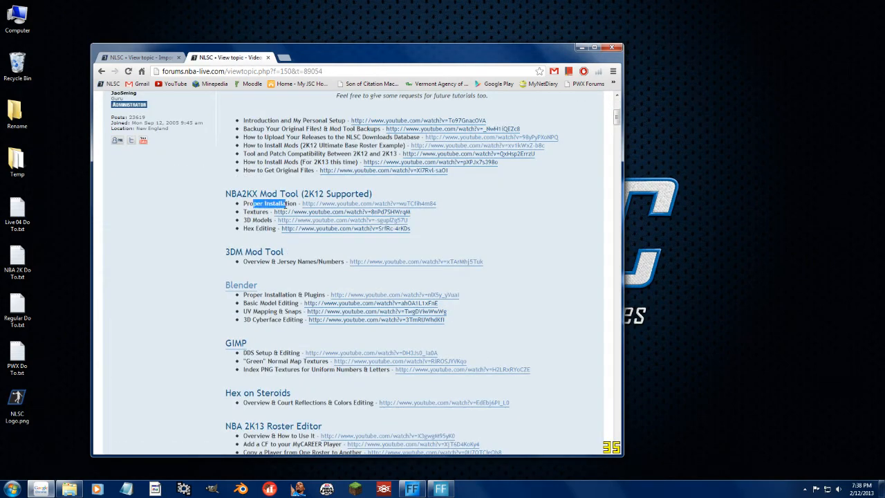
pyautogui.click(270, 275)
pyautogui.scroll(-1, 276, 311)
pyautogui.moveTo(256, 307); pyautogui.dragTo(284, 305)
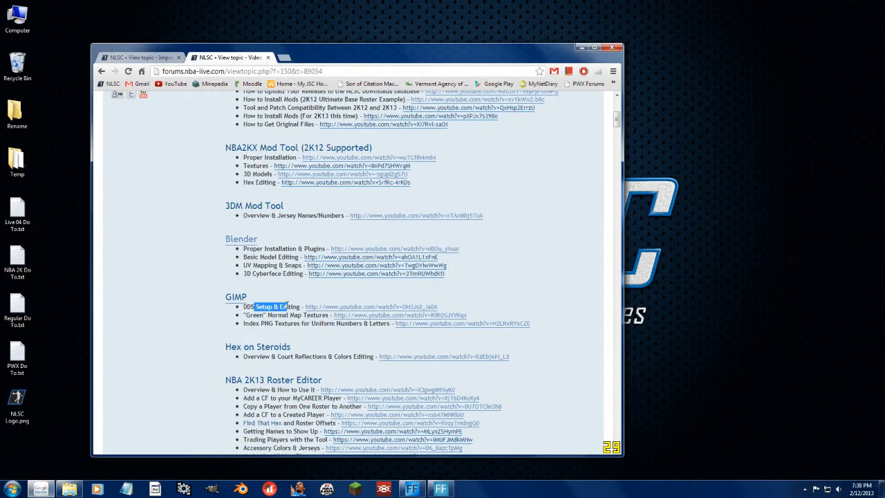
pyautogui.click(581, 47)
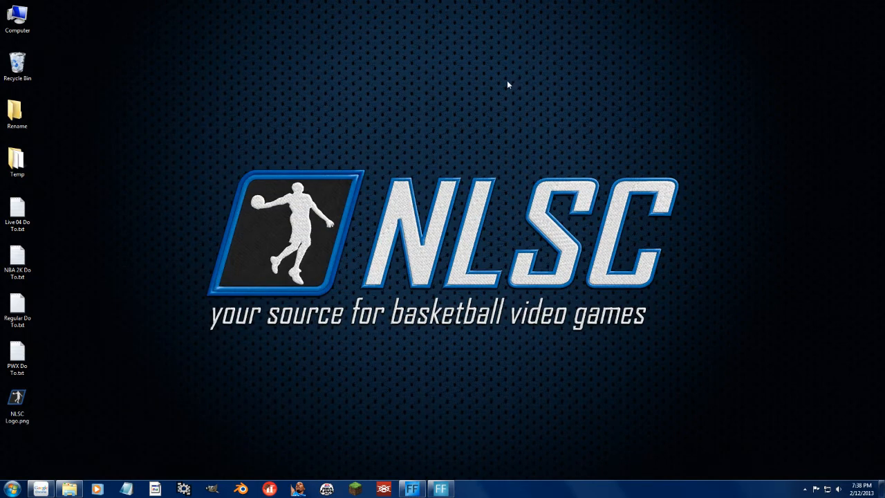
# - Launch _Mod Tool 2K12 from the 2K Stuff Tools folder with 2012 as the game version
pyautogui.rightClick(69, 489)
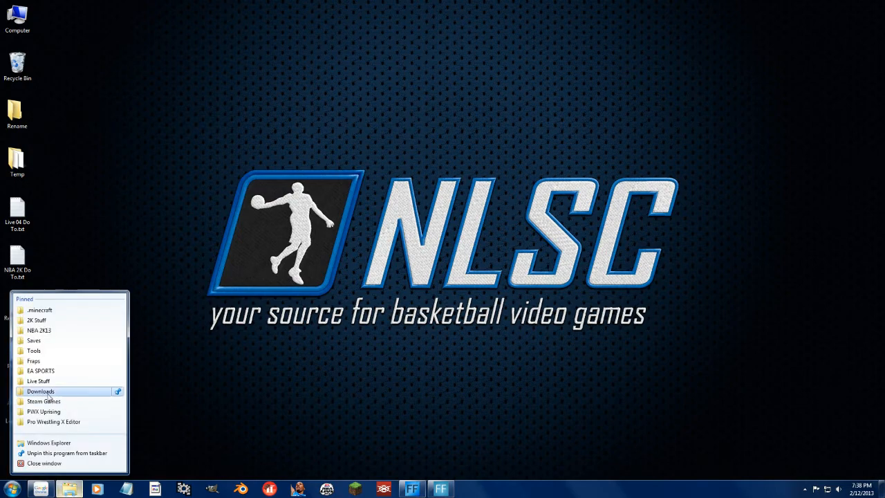
pyautogui.click(41, 351)
pyautogui.click(197, 202)
pyautogui.click(197, 173)
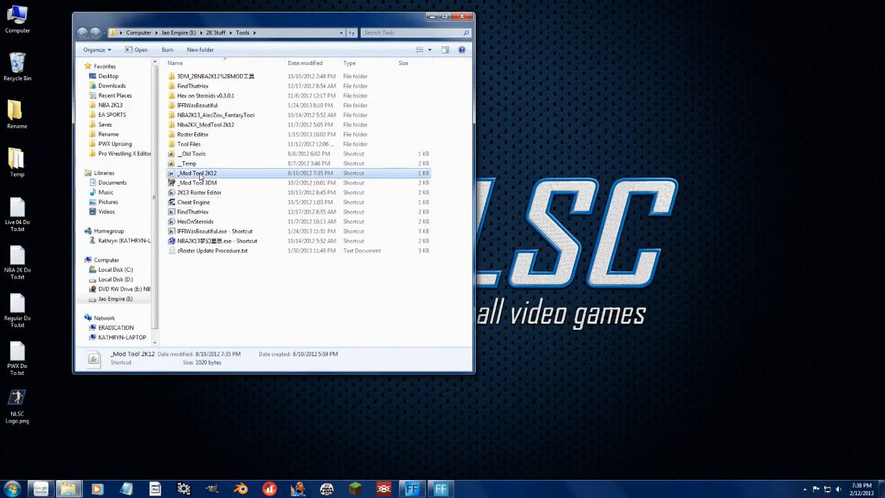
pyautogui.doubleClick(219, 174)
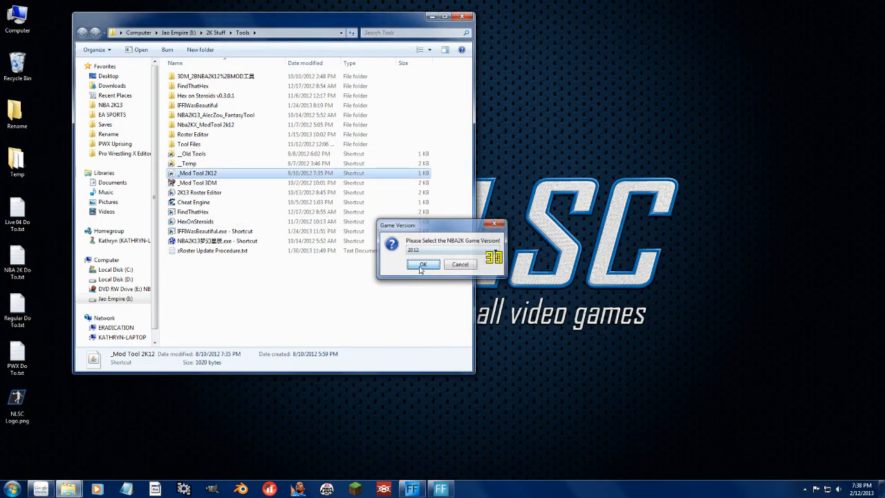
pyautogui.click(422, 266)
# - Browse to the NBA 2K13 folder in the mod tool's Open dialog and open the same folder in Windows Explorer
pyautogui.moveTo(430, 6); pyautogui.dragTo(273, 83)
pyautogui.click(212, 107)
pyautogui.doubleClick(423, 243)
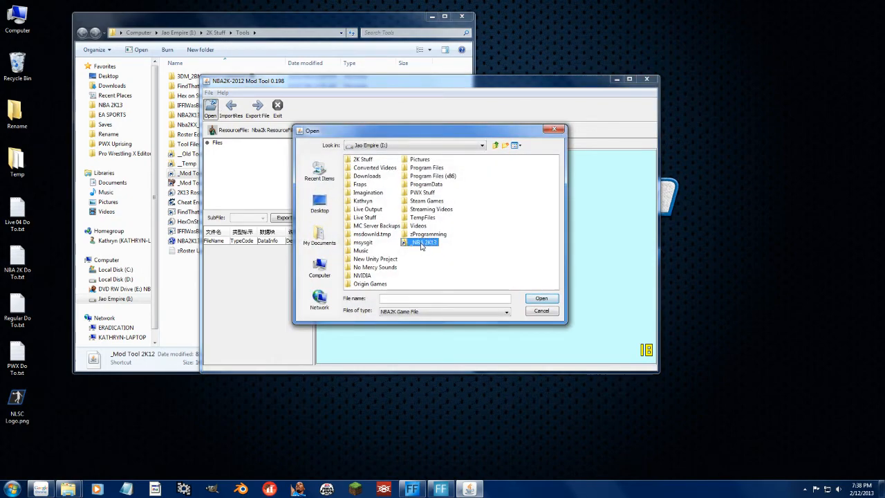
pyautogui.rightClick(68, 488)
pyautogui.click(48, 333)
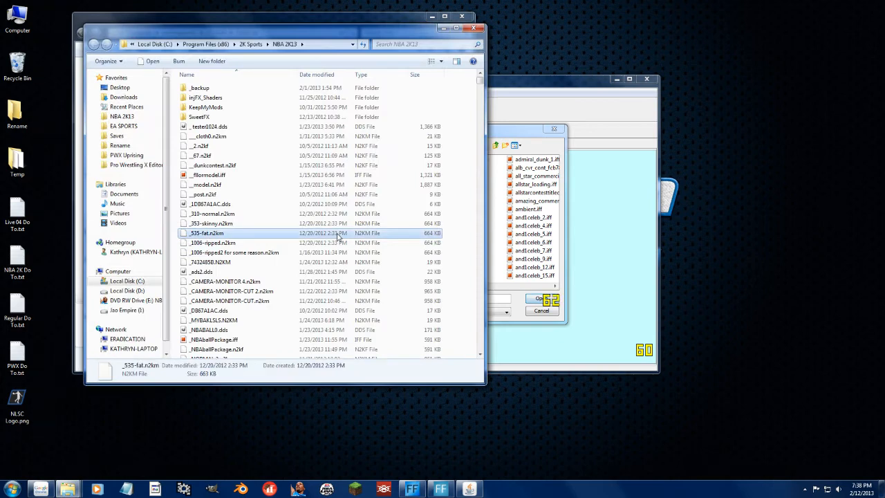
# - Switch to the browser, search the tutorials forum for "struc" and open the NBA 2K13 File Structures & Team IDs topic
pyautogui.click(49, 486)
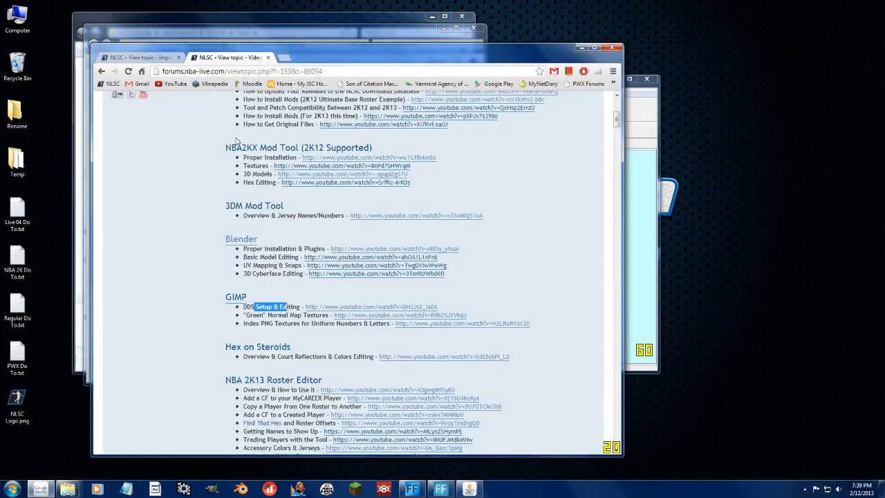
pyautogui.hotkey('alt', 'Left')
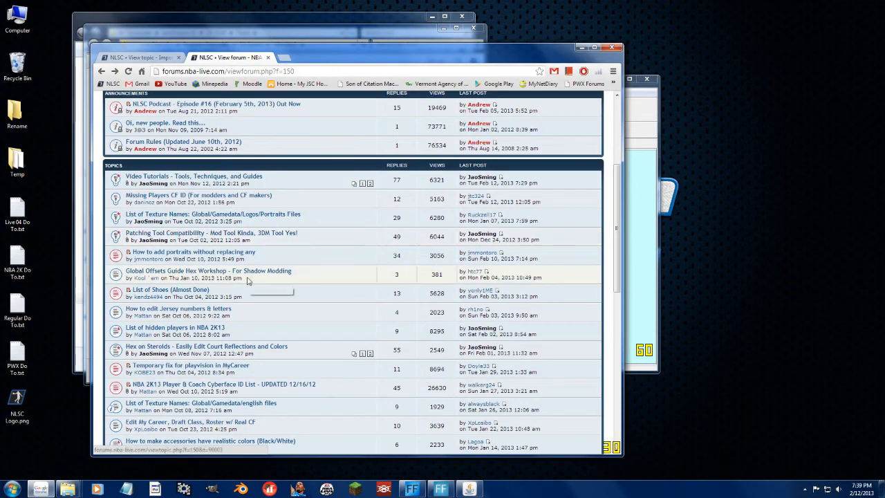
pyautogui.hotkey('ctrl', 'f')
pyautogui.write('struc')
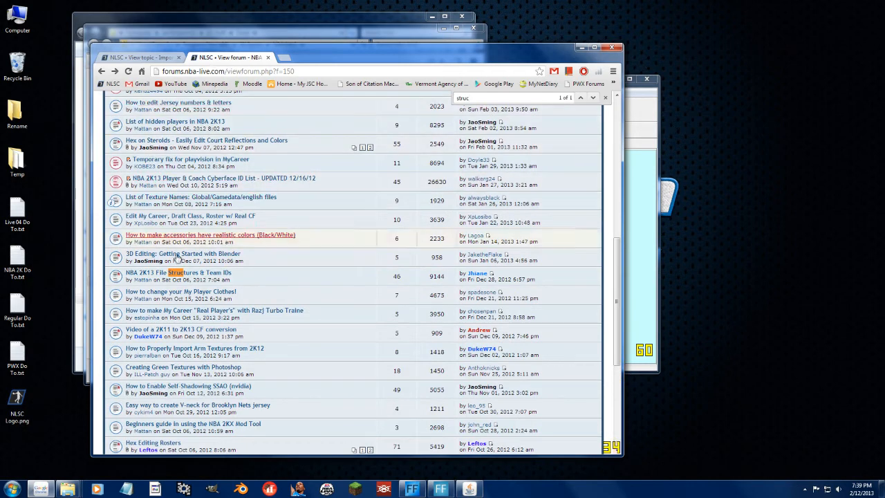
pyautogui.click(188, 274)
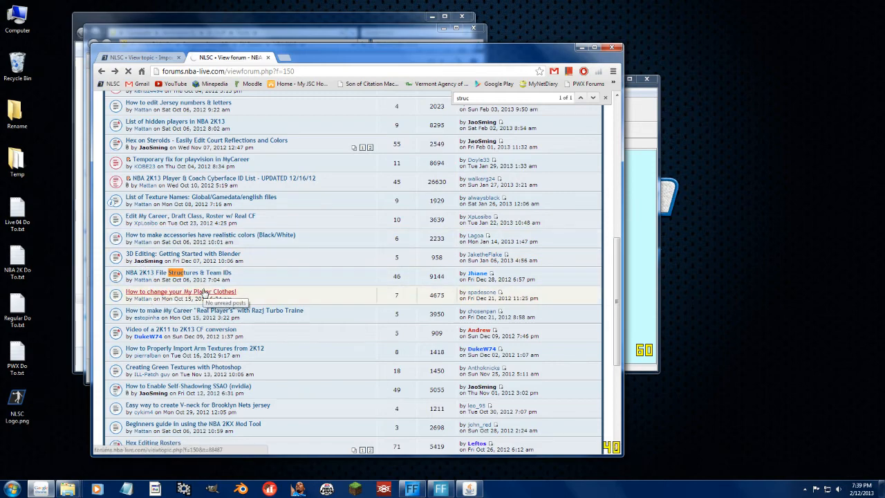
# - Look up the Boston Celtics' team ID in the NBA Teams list and minimize the browser
pyautogui.scroll(-2, 210, 237)
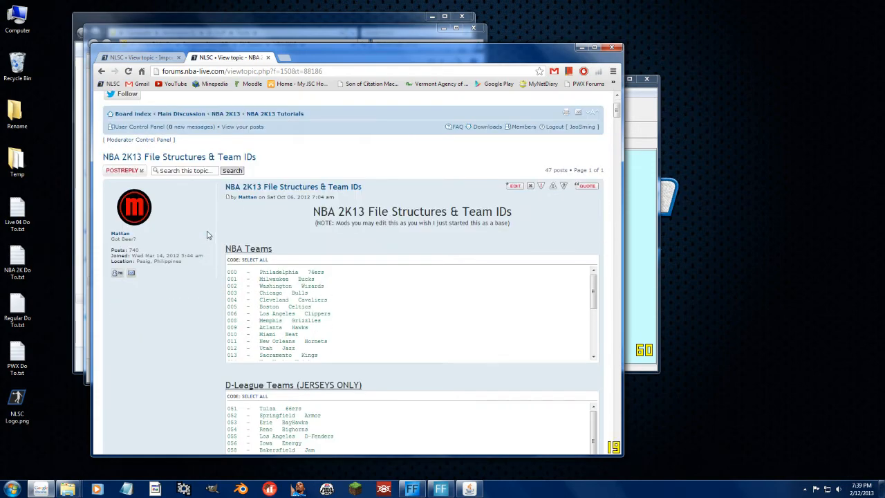
pyautogui.scroll(-1, 213, 240)
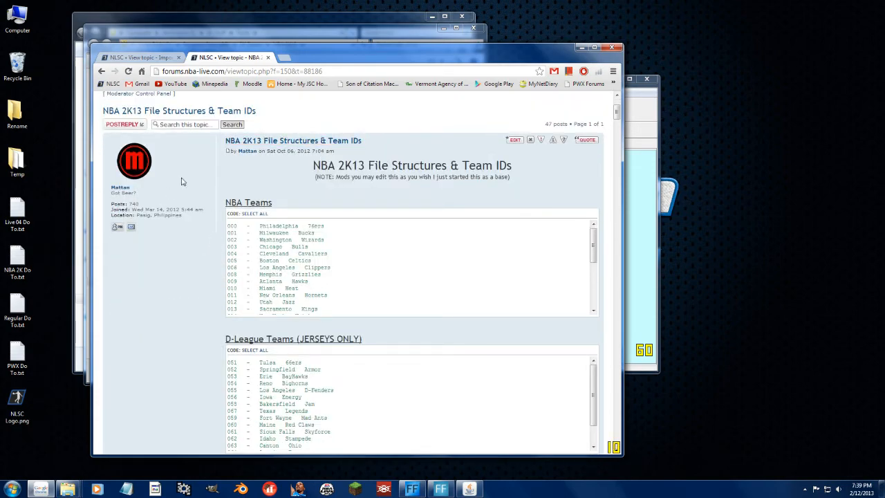
pyautogui.moveTo(299, 261); pyautogui.dragTo(230, 261)
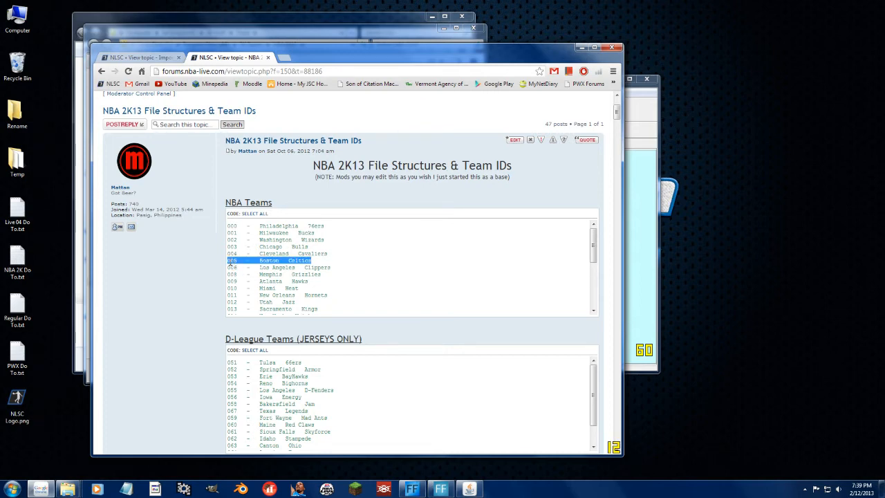
pyautogui.click(228, 266)
pyautogui.click(581, 47)
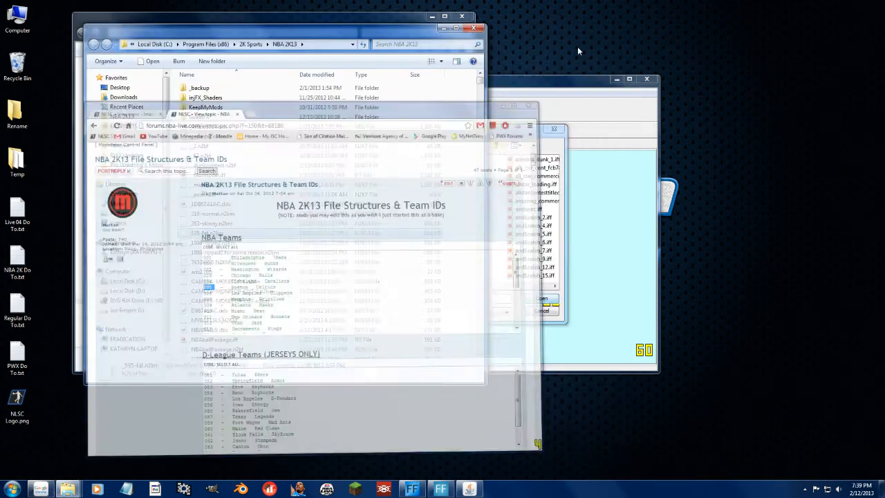
# - Locate the logo005 files in the NBA 2K13 folder and select logo005_wm.iff
pyautogui.click(532, 130)
pyautogui.click(241, 64)
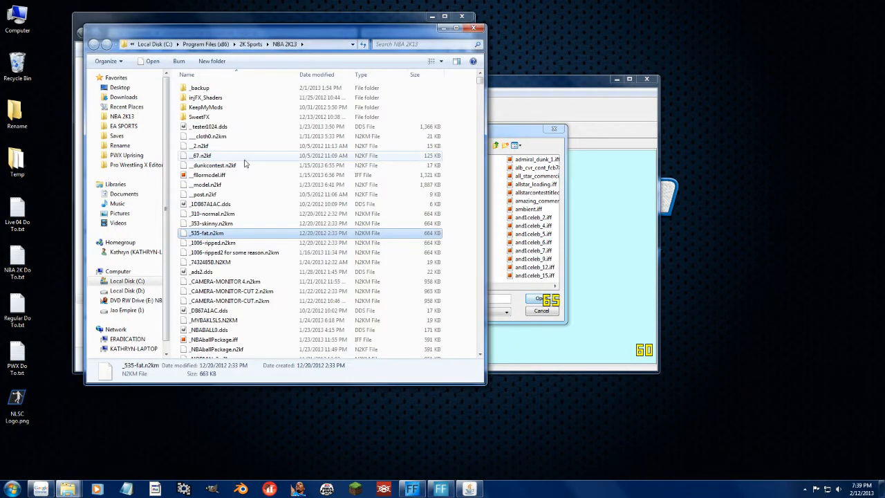
pyautogui.click(244, 159)
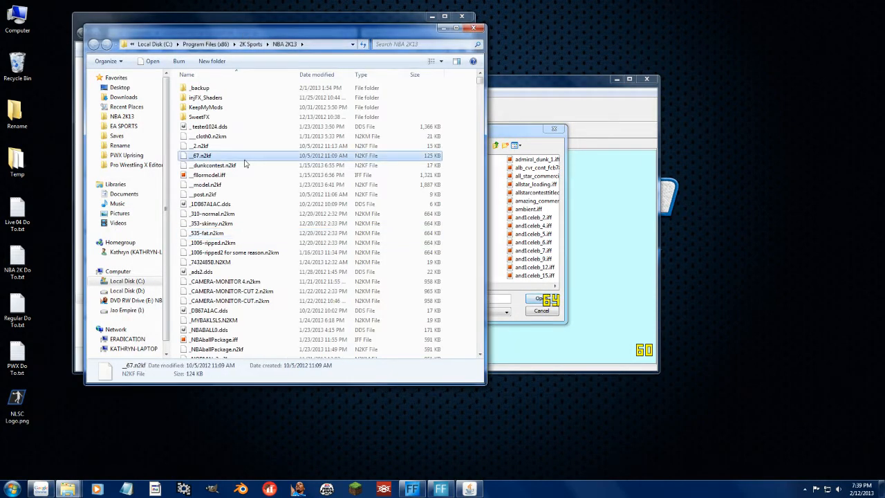
pyautogui.write('logo0')
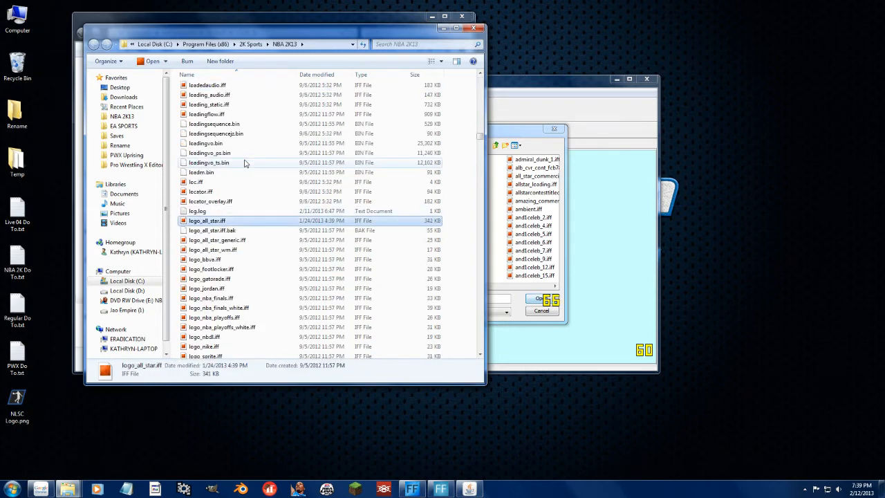
pyautogui.write('05')
pyautogui.click(231, 227)
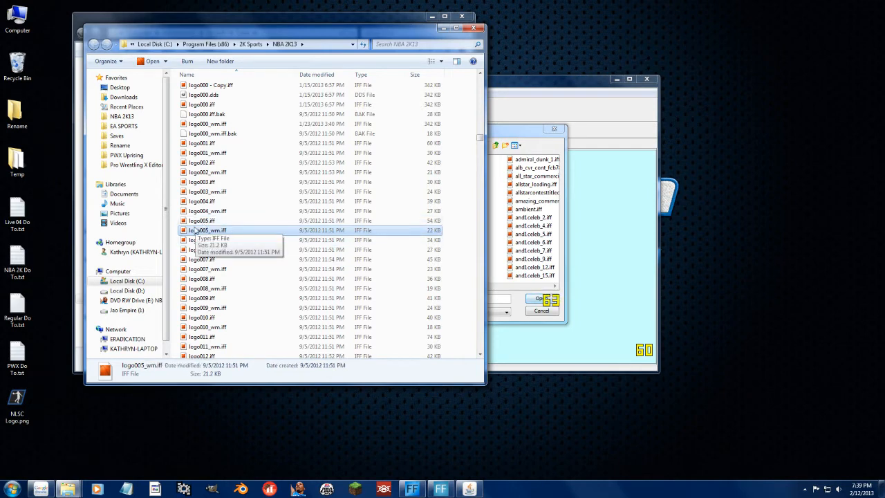
# - Open logo005.iff in the mod tool, decompress it and display its texture
pyautogui.click(498, 146)
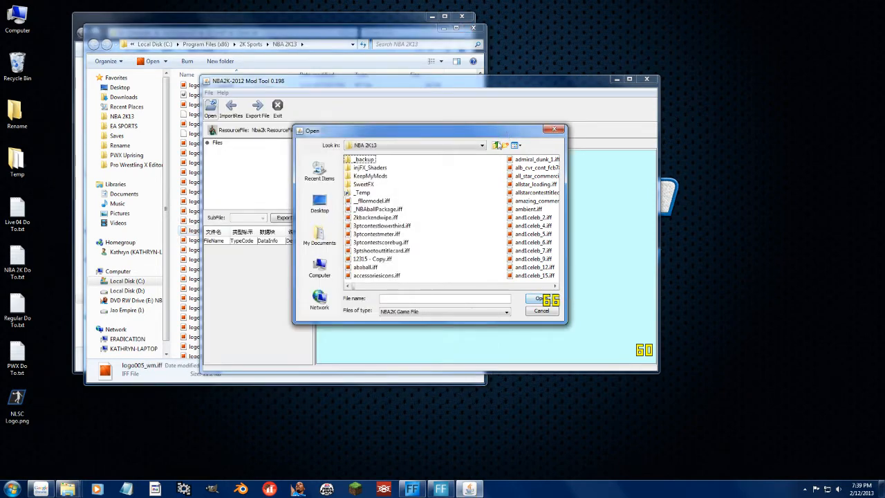
pyautogui.write('logo005.iff')
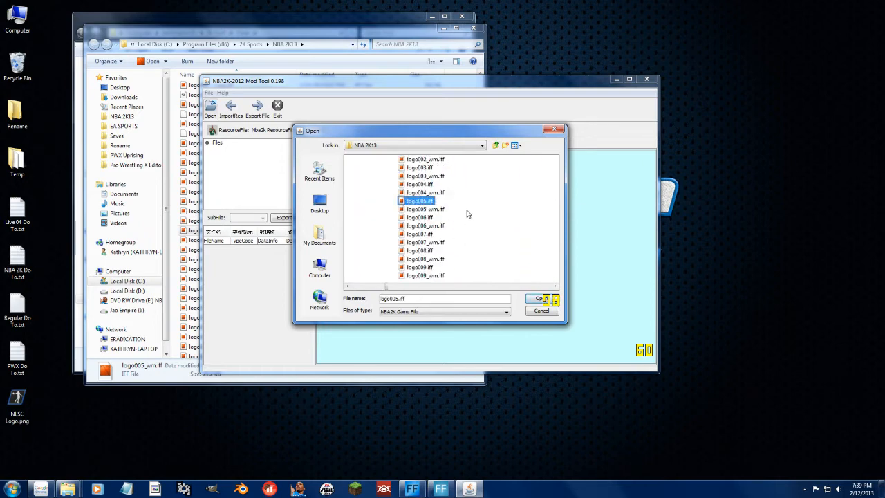
pyautogui.press('Return')
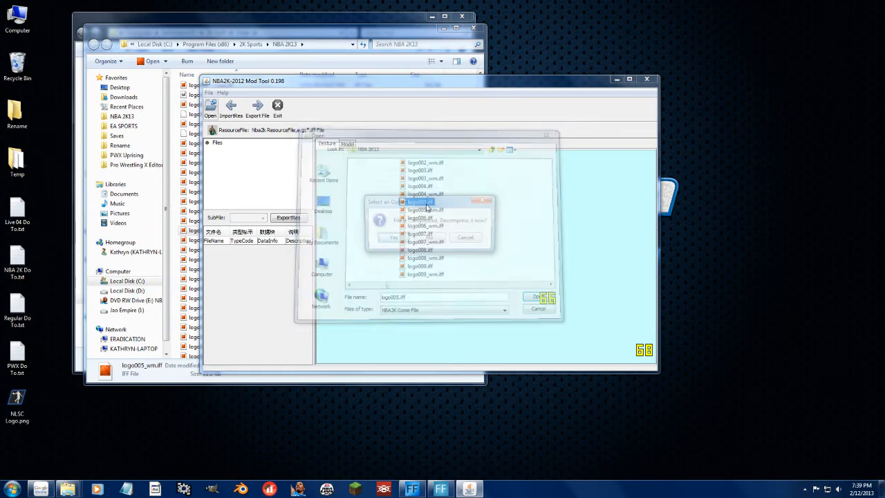
pyautogui.click(395, 237)
pyautogui.click(418, 236)
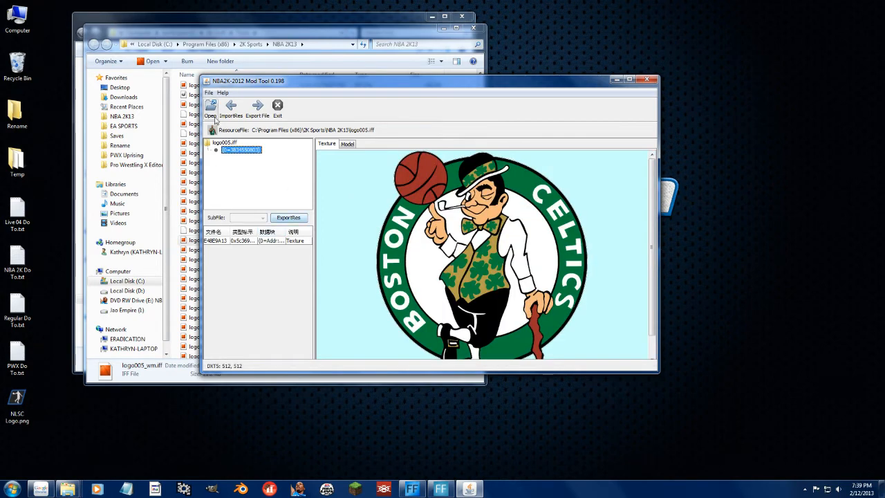
# - Open logo005_wm.iff in the mod tool, decompress it and display its wordmark texture
pyautogui.click(210, 107)
pyautogui.click(424, 232)
pyautogui.write('logo005_wm.iff')
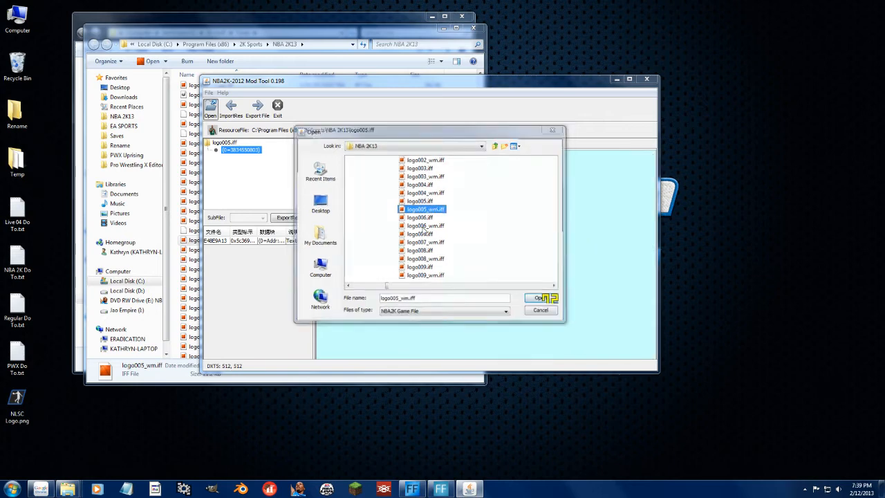
pyautogui.press('Return')
pyautogui.click(392, 238)
pyautogui.press('Return')
pyautogui.click(242, 149)
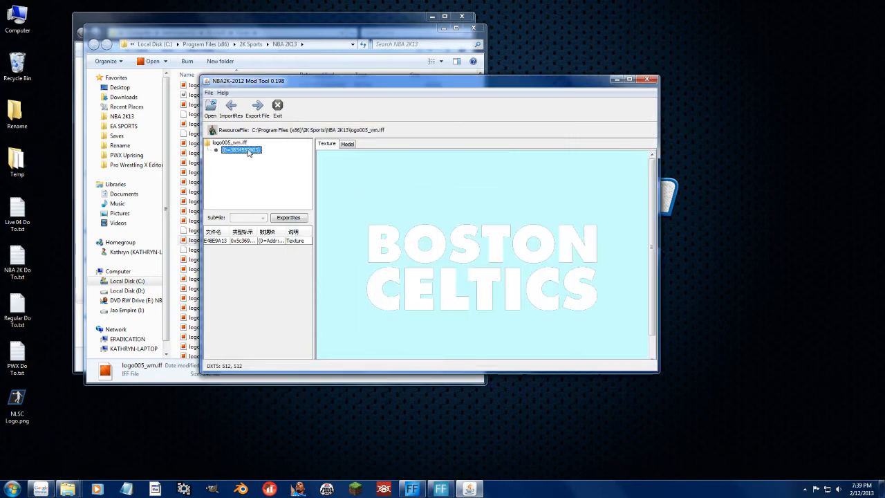
# - Select the range from logo005.iff to logo005_wm.iff in the NBA 2K13 folder to compare the files with their backups
pyautogui.click(193, 143)
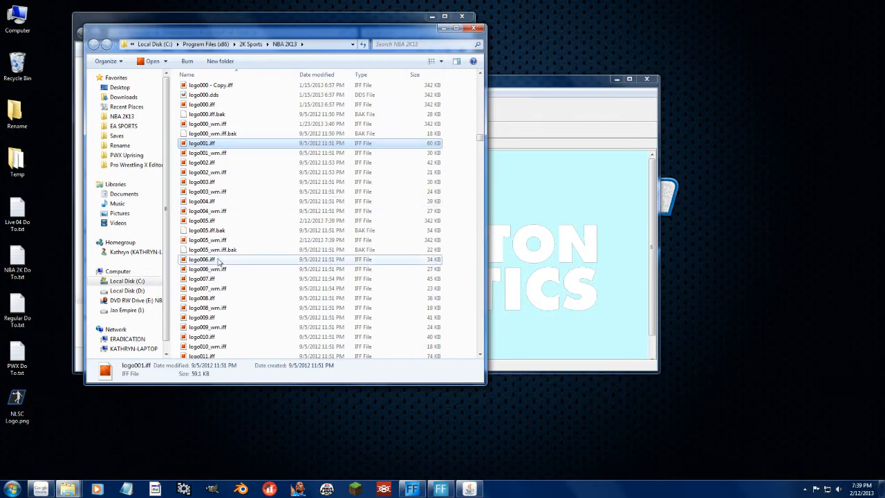
pyautogui.moveTo(220, 220); pyautogui.dragTo(222, 240)
pyautogui.scroll(8, 242, 207)
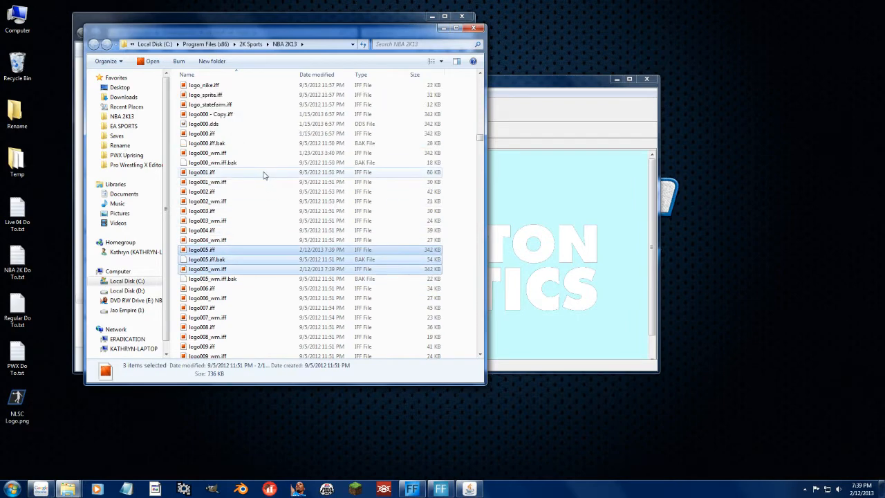
# - Find the files starting with "logos" in the NBA 2K13 folder and select logos_large.iff
pyautogui.click(228, 291)
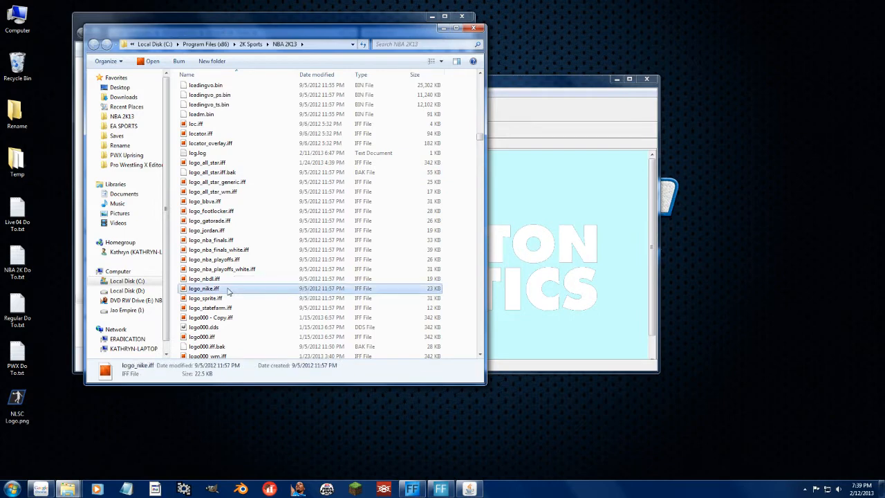
pyautogui.press('Down')
pyautogui.write('logos')
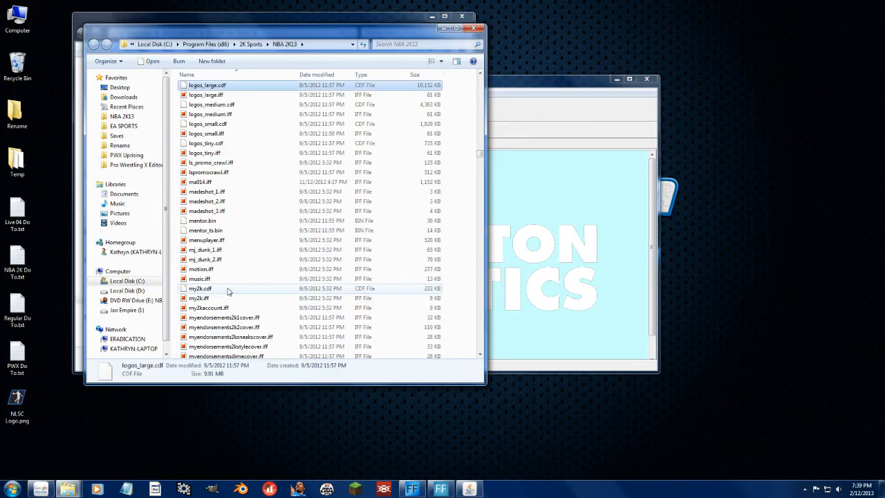
pyautogui.click(208, 104)
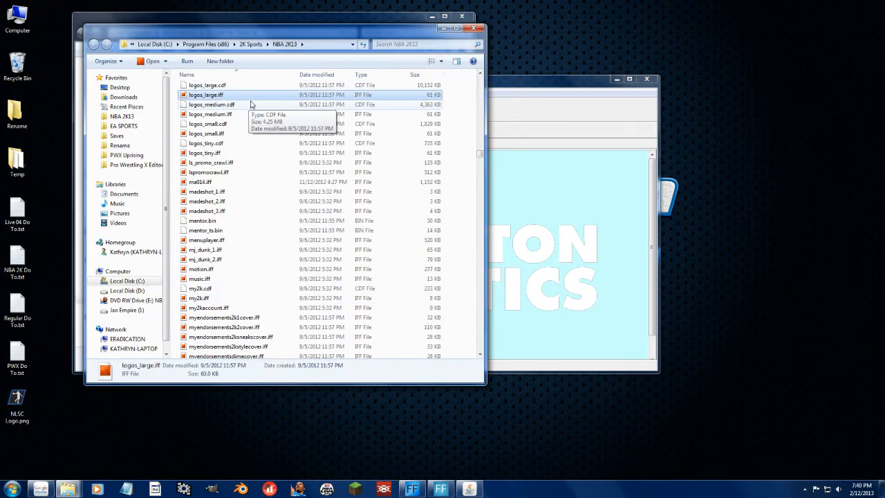
# - Select the small and tiny logo archives, logos_small.iff and logos_tiny.iff, in the NBA 2K13 folder
pyautogui.click(216, 134)
pyautogui.doubleClick(215, 153)
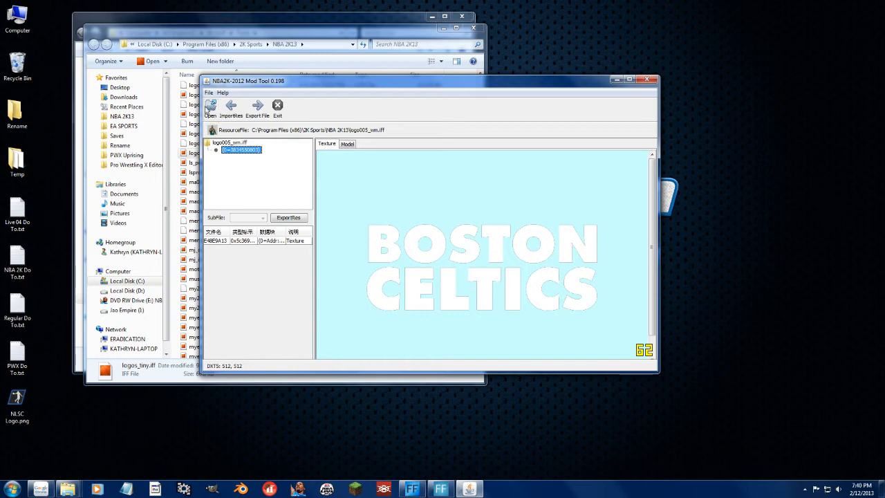
pyautogui.click(188, 114)
pyautogui.click(193, 134)
pyautogui.doubleClick(199, 153)
# - Open logos_large.iff from the NBA 2K13 folder in the mod tool and decompress it
pyautogui.click(211, 106)
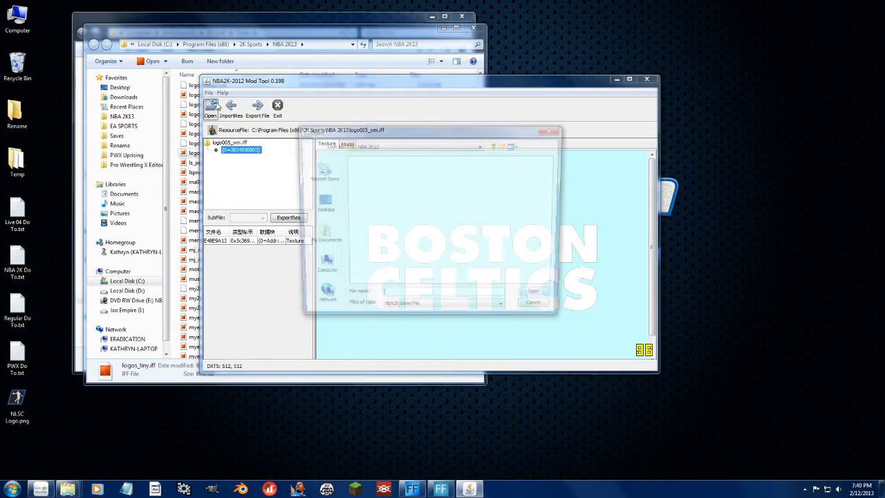
pyautogui.click(378, 209)
pyautogui.write('logos_large.iff')
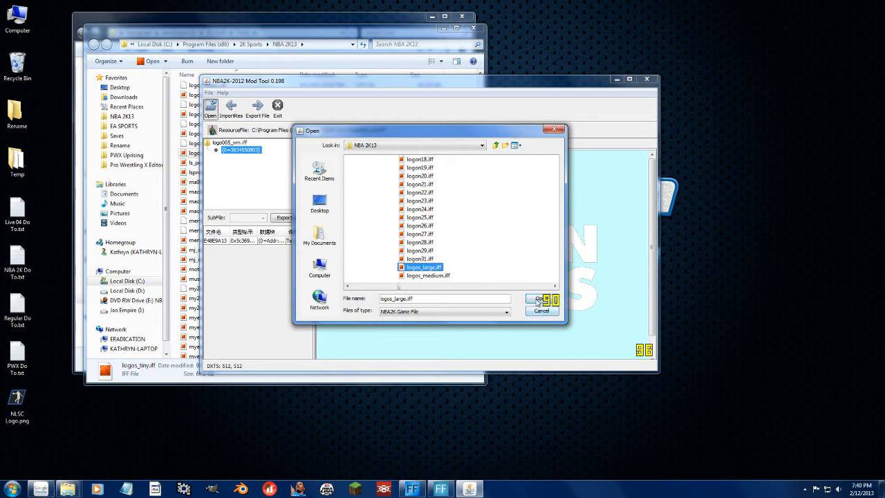
pyautogui.click(536, 303)
pyautogui.click(392, 237)
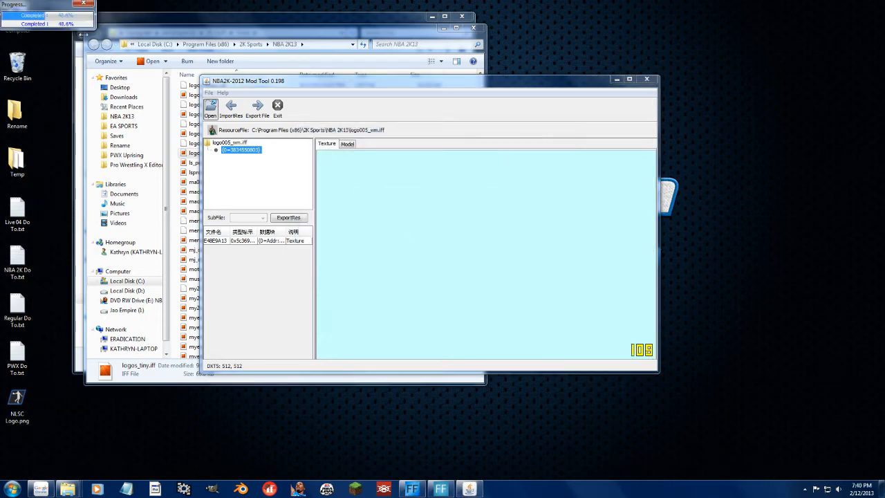
pyautogui.click(425, 238)
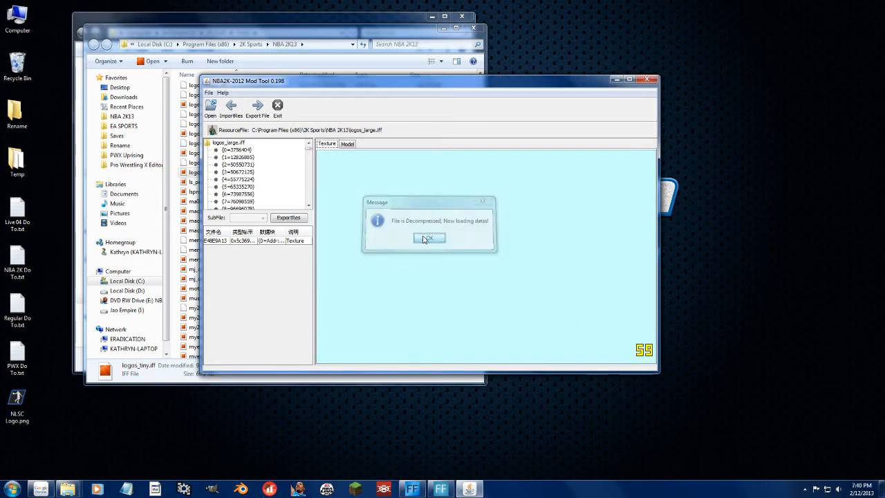
# - Step through the textures in logos_large.iff from entry 1 to entry 71 to preview the logos
pyautogui.click(239, 156)
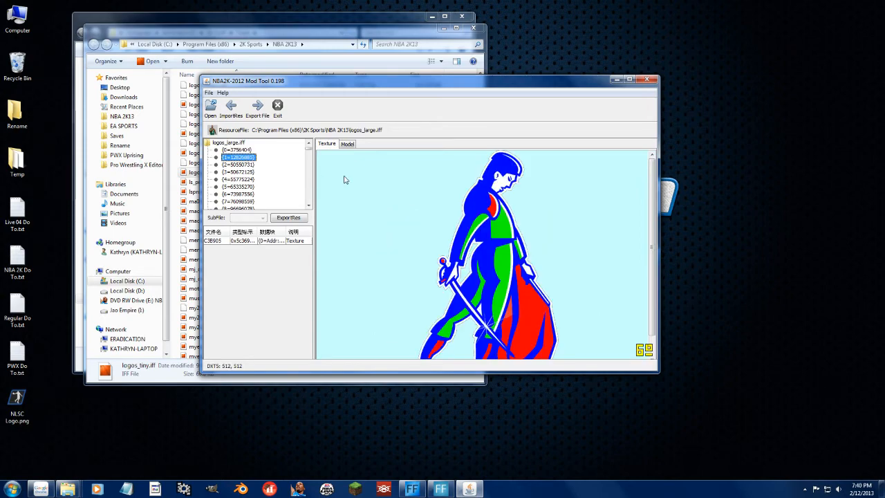
pyautogui.press('Down')
pyautogui.press('Down')
pyautogui.press('Down')
pyautogui.press('Down')
pyautogui.press('Down')
pyautogui.press('Down')
pyautogui.press('Down')
pyautogui.press('Down')
pyautogui.press('Down')
pyautogui.press('Down')
pyautogui.press('Down')
pyautogui.press('Down')
pyautogui.press('Down')
pyautogui.press('Down')
pyautogui.press('Down')
pyautogui.press('Down')
pyautogui.press('Down')
pyautogui.press('Down')
pyautogui.press('Down')
pyautogui.press('Down')
pyautogui.press('Down')
pyautogui.press('Down')
pyautogui.press('Down')
pyautogui.press('Down')
pyautogui.press('Down')
pyautogui.press('Down')
pyautogui.press('Down')
pyautogui.press('Down')
pyautogui.press('Down')
pyautogui.press('Down')
pyautogui.press('Down')
pyautogui.press('Down')
pyautogui.press('Down')
pyautogui.press('Down')
pyautogui.press('Down')
pyautogui.press('Down')
pyautogui.press('Down')
pyautogui.press('Down')
pyautogui.press('Down')
pyautogui.press('Down')
pyautogui.press('Down')
pyautogui.press('Down')
pyautogui.press('Down')
pyautogui.press('Down')
pyautogui.press('Down')
pyautogui.press('Down')
pyautogui.press('Down')
pyautogui.press('Down')
pyautogui.press('Down')
pyautogui.press('Down')
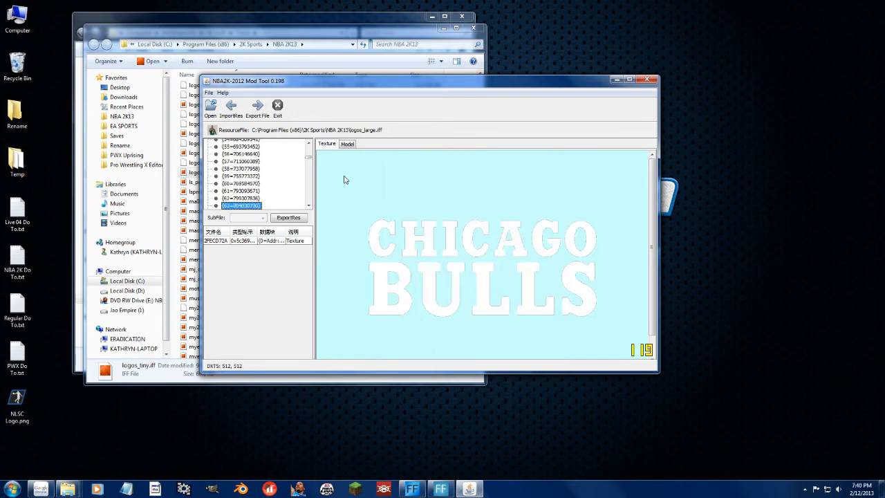
pyautogui.press('Down')
pyautogui.press('Down')
pyautogui.press('Down')
pyautogui.press('Down')
pyautogui.press('Down')
pyautogui.press('Down')
pyautogui.press('Down')
pyautogui.press('Down')
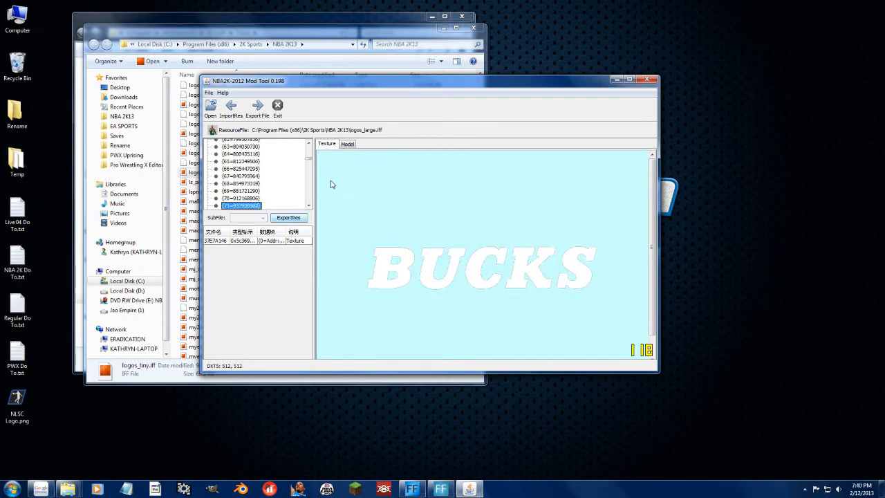
# - Switch to the browser, open the forum topic "List of Texture Names: Global/Gamedata/Logos/Portraits Files" and find its logos_large/medium/small/tiny list
pyautogui.click(40, 488)
pyautogui.press('BackSpace')
pyautogui.scroll(10, 246, 219)
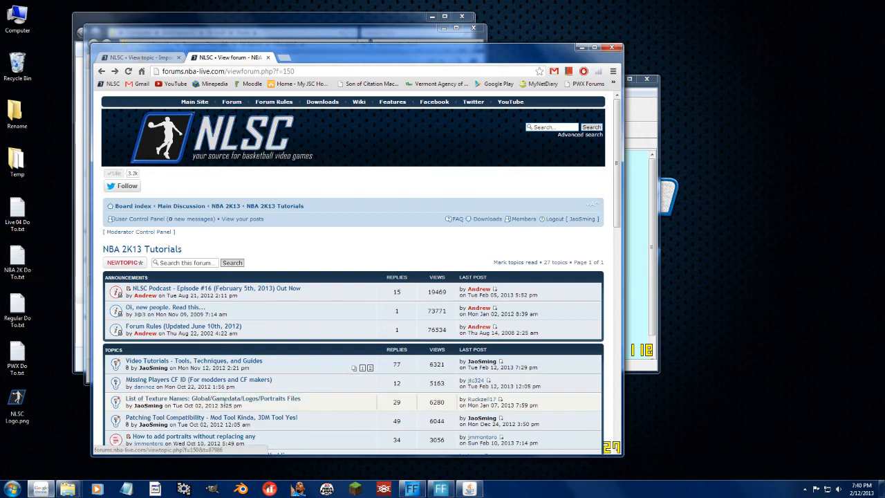
pyautogui.click(280, 398)
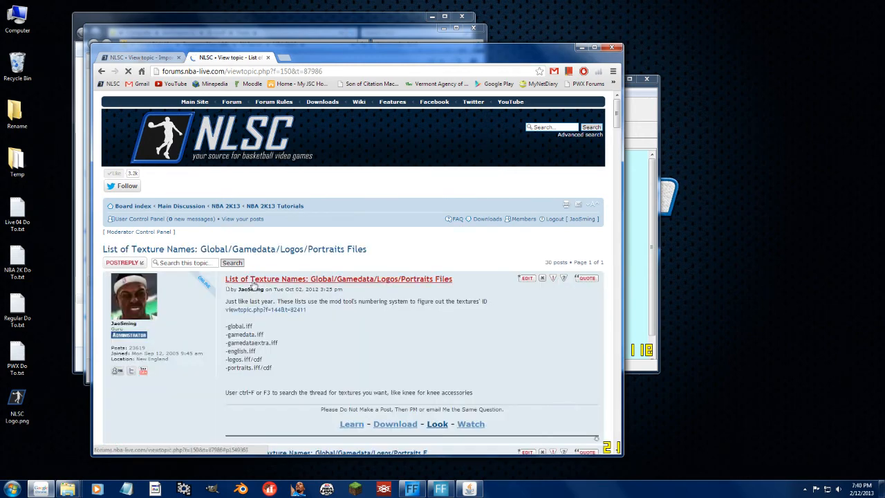
pyautogui.scroll(-8, 181, 223)
pyautogui.scroll(-10, 181, 223)
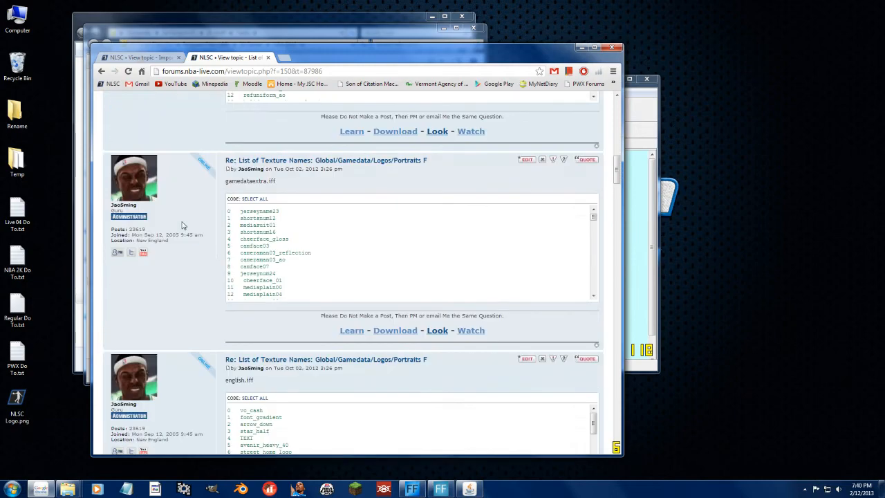
pyautogui.scroll(-2, 183, 229)
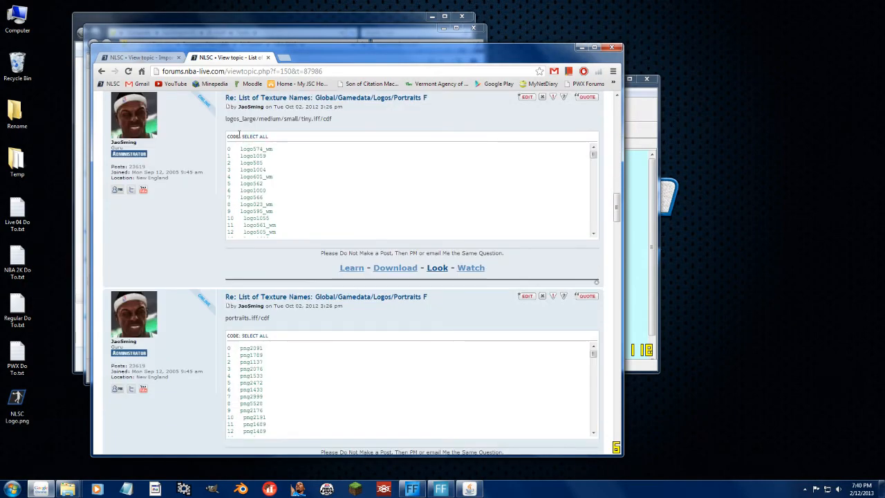
pyautogui.moveTo(287, 119); pyautogui.dragTo(308, 119)
pyautogui.moveTo(249, 184); pyautogui.dragTo(264, 184)
# - Search the forum page for "005", then narrow the search to "logo005"
pyautogui.hotkey('ctrl', 'f')
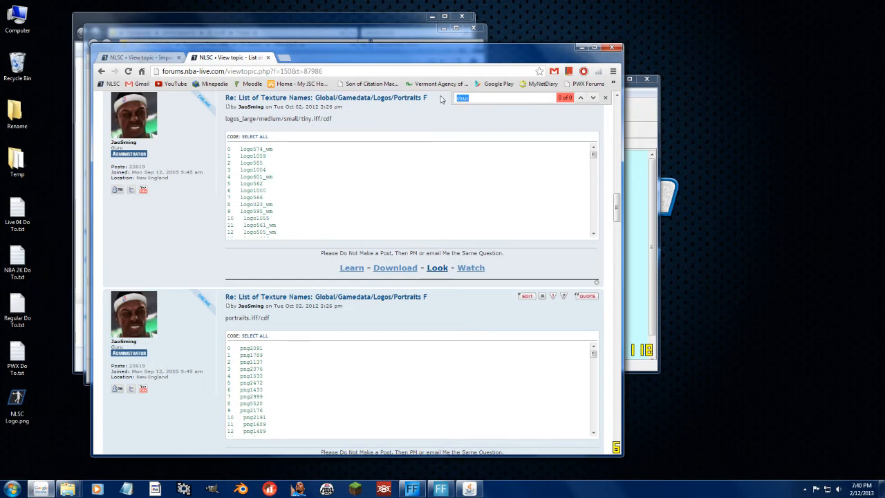
pyautogui.write('005')
pyautogui.click(593, 98)
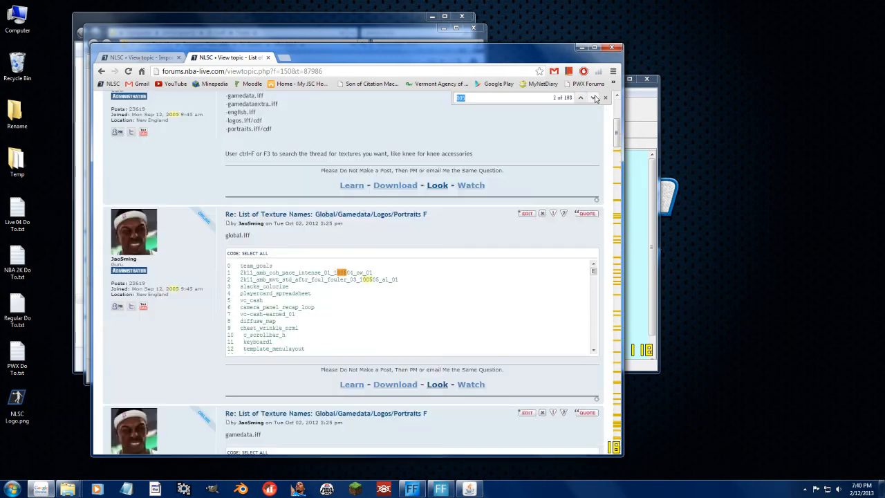
pyautogui.click(594, 98)
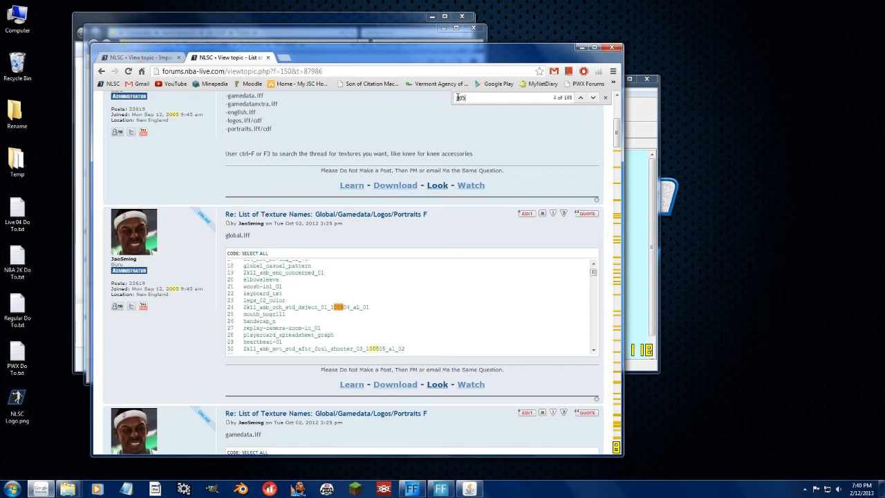
pyautogui.write('logo')
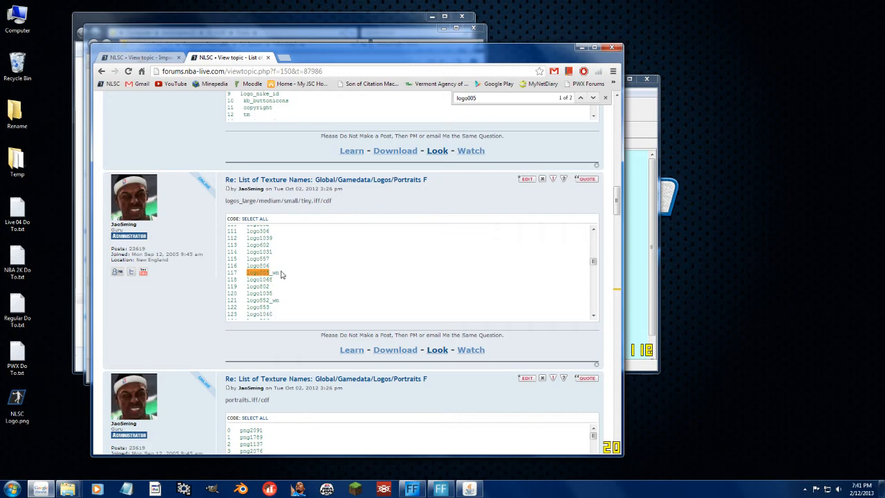
# - Highlight the logo005_wm line in the logos list and go to the next match for logo005
pyautogui.moveTo(237, 200); pyautogui.dragTo(320, 201)
pyautogui.click(274, 294)
pyautogui.tripleClick(243, 272)
pyautogui.moveTo(229, 271); pyautogui.dragTo(268, 272)
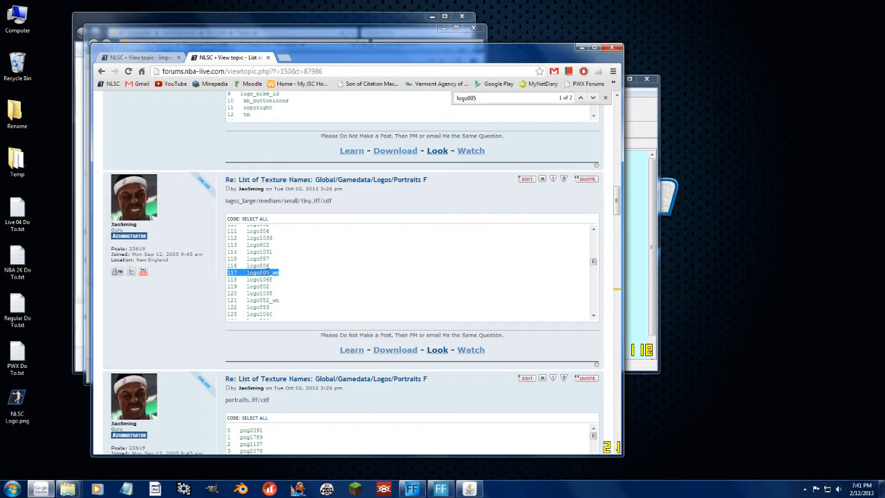
pyautogui.click(593, 98)
pyautogui.click(266, 273)
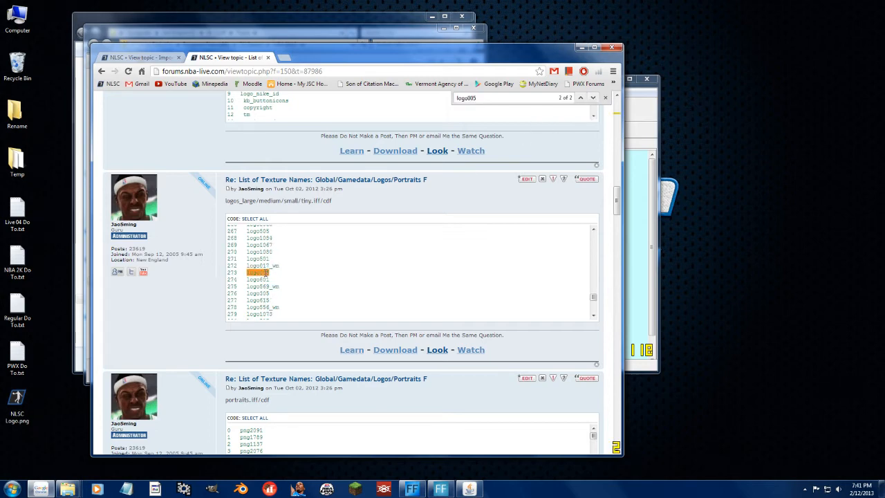
# - Switch to the mod tool, move its window beside the forum list and display texture 117 of logos_large.iff
pyautogui.click(650, 176)
pyautogui.moveTo(385, 97); pyautogui.dragTo(496, 91)
pyautogui.moveTo(417, 171); pyautogui.dragTo(417, 180)
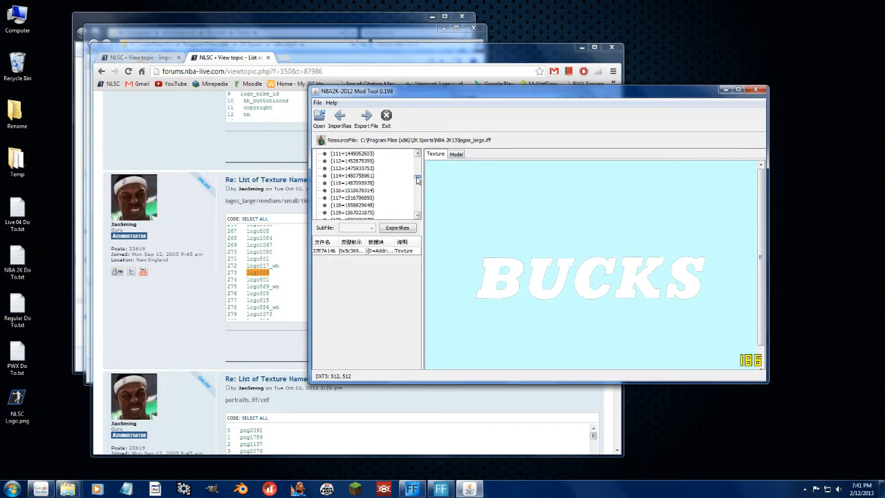
pyautogui.click(354, 199)
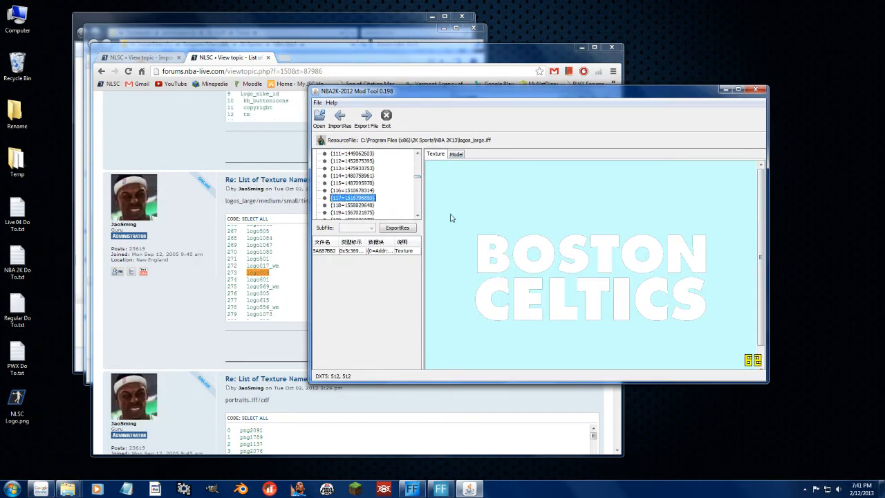
# - Display texture 273 of logos_large.iff, the entry listed as logo005
pyautogui.moveTo(417, 180); pyautogui.dragTo(419, 195)
pyautogui.moveTo(420, 200); pyautogui.dragTo(417, 205)
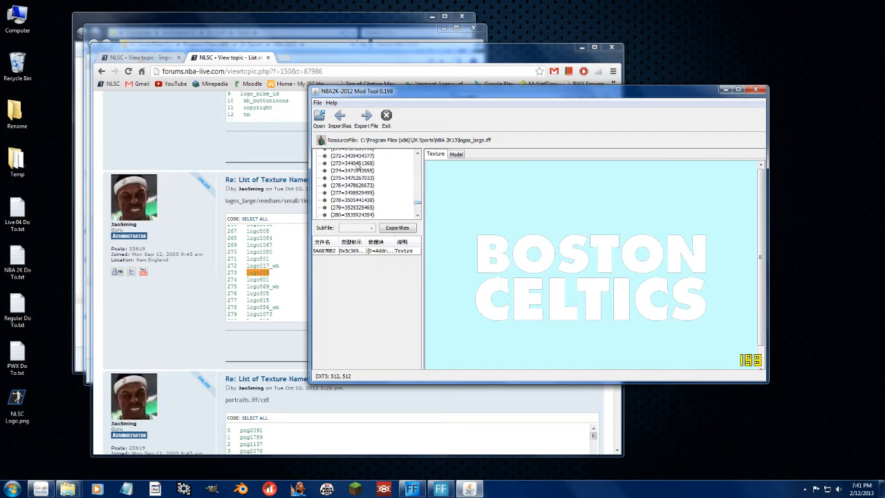
pyautogui.click(357, 165)
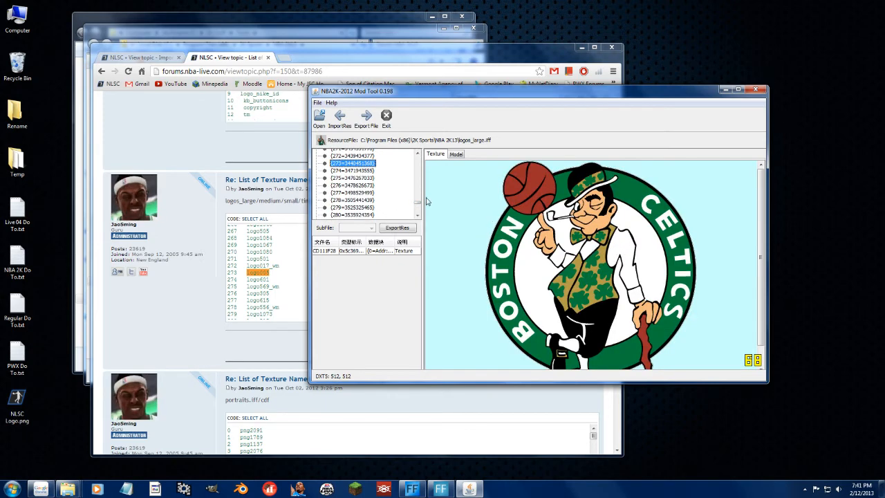
# - Open logo005.iff in the mod tool and display its texture
pyautogui.click(318, 116)
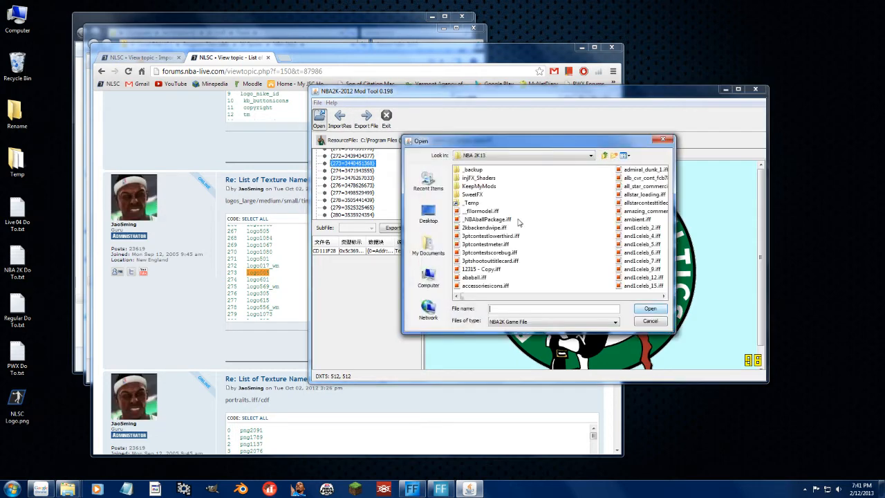
pyautogui.write('logo_a')
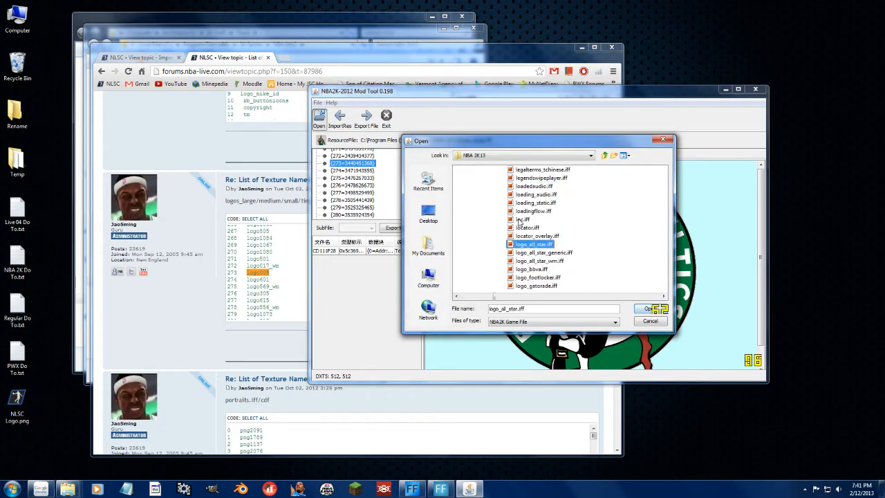
pyautogui.write('logo005')
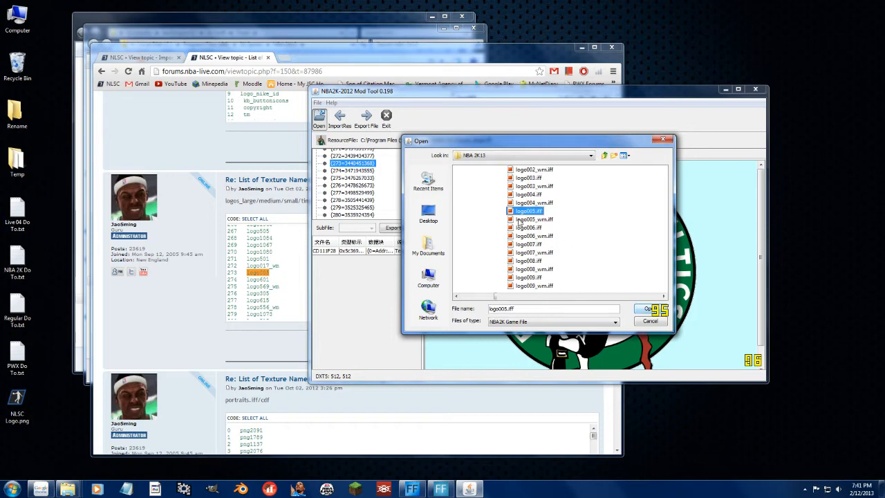
pyautogui.press('Return')
pyautogui.click(354, 160)
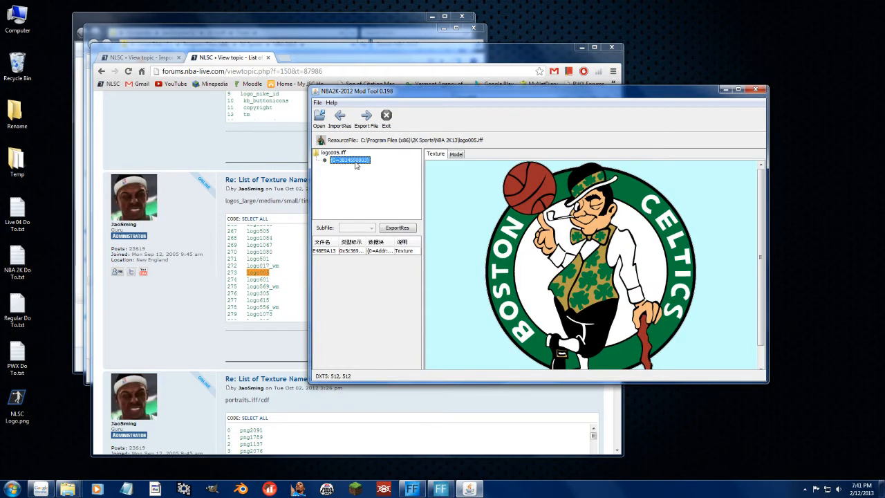
# - Return to the forum topic and highlight the logos_large/medium/small/tiny.iff/cdf heading
pyautogui.click(256, 213)
pyautogui.moveTo(233, 200); pyautogui.dragTo(342, 200)
pyautogui.click(347, 203)
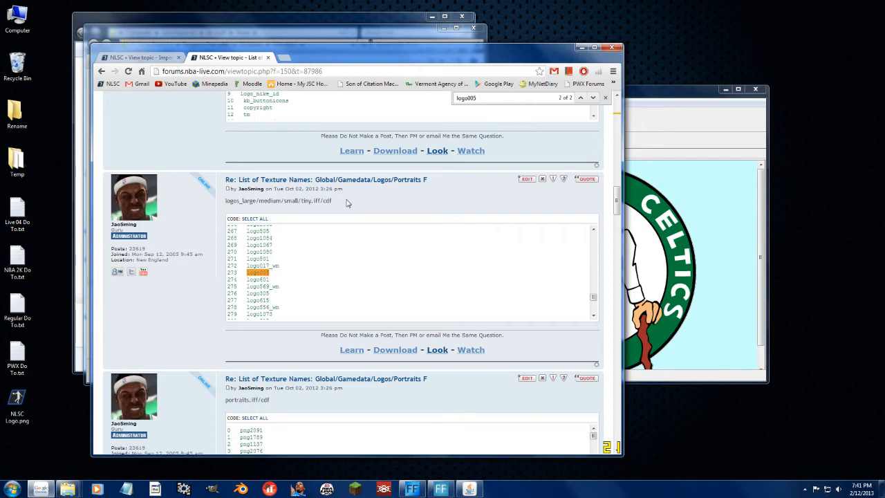
# - Switch back to the mod tool and export the logo005.iff texture to the Desktop as a DDS file named "celtics logo"
pyautogui.click(661, 118)
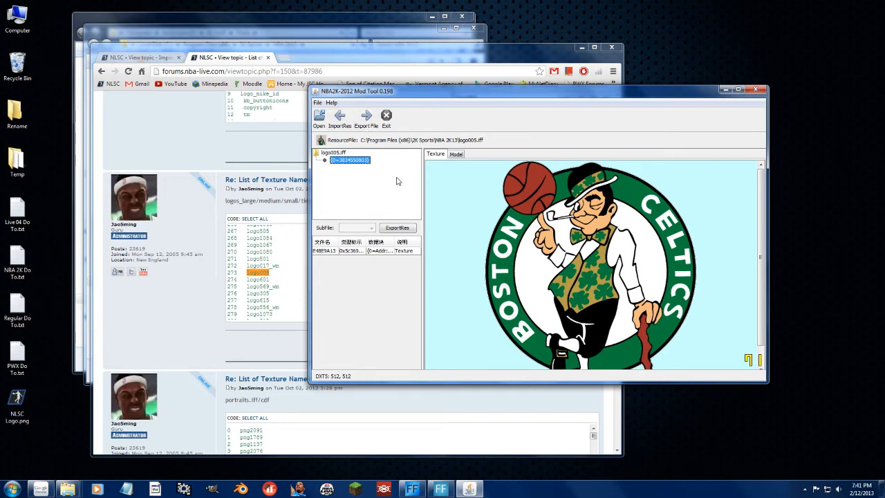
pyautogui.click(396, 229)
pyautogui.click(428, 213)
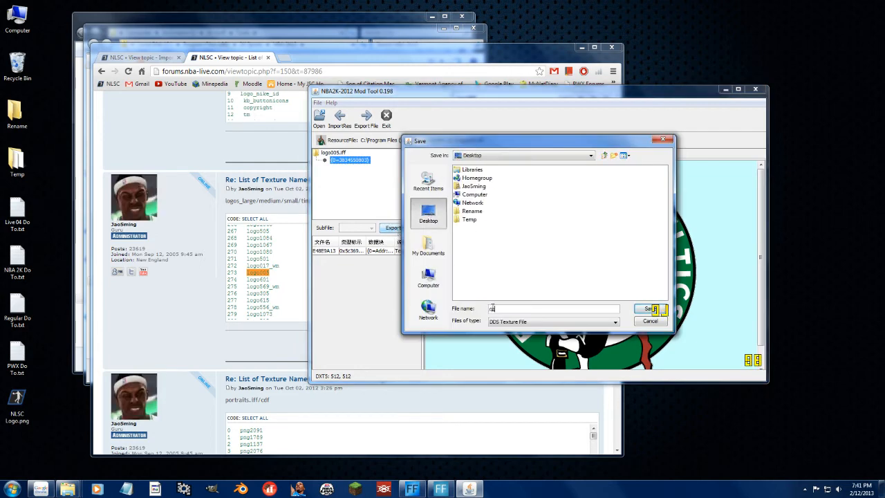
pyautogui.click(495, 308)
pyautogui.write('celtics logo')
pyautogui.press('Return')
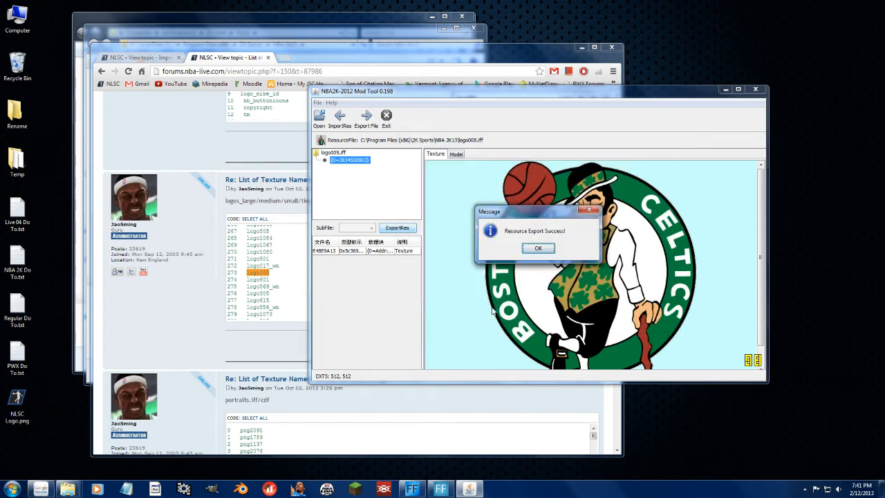
pyautogui.press('Return')
# - Open celtics logo.dds from the desktop in GIMP with mipmap loading off, and move the image window clear of the toolbox
pyautogui.click(17, 451)
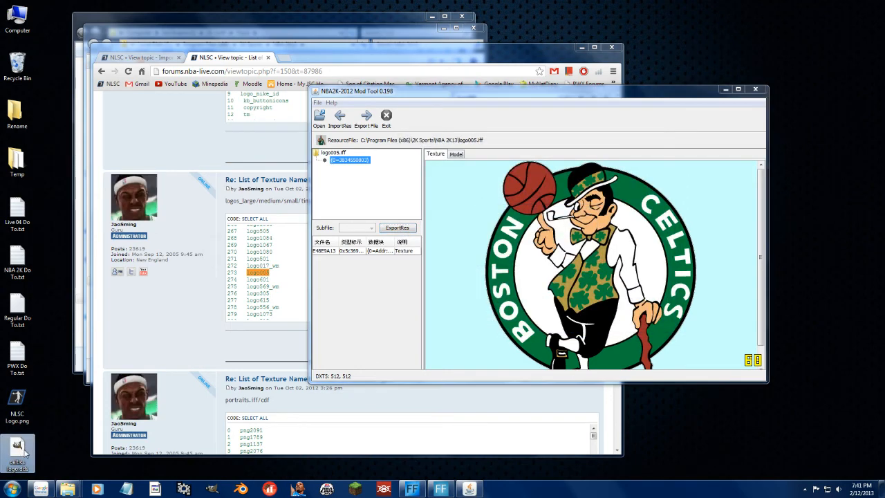
pyautogui.click(206, 490)
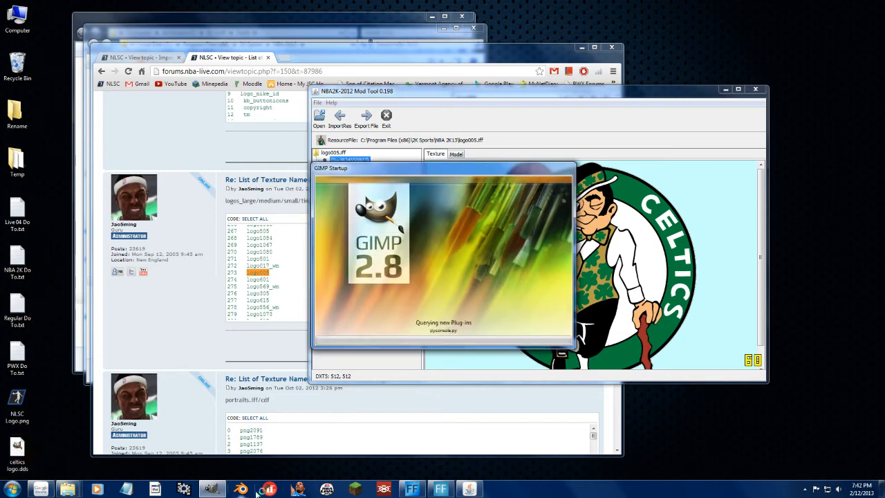
pyautogui.moveTo(216, 488)
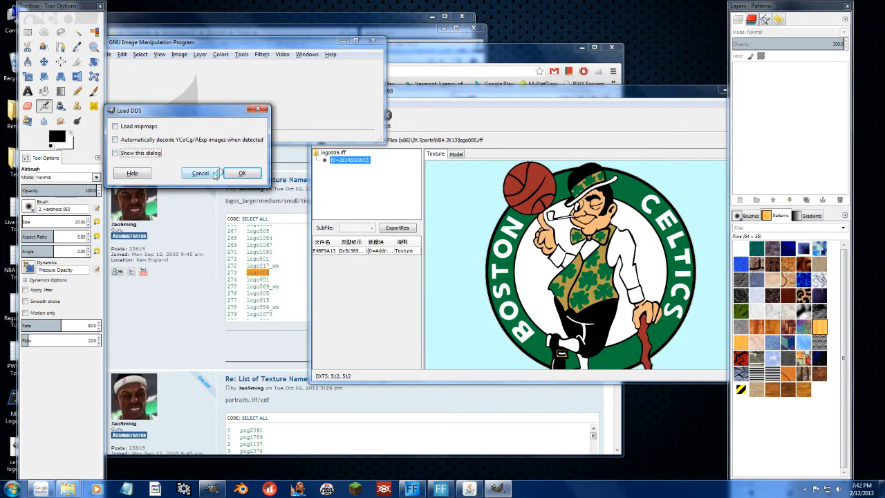
pyautogui.click(241, 172)
pyautogui.moveTo(243, 43); pyautogui.dragTo(404, 56)
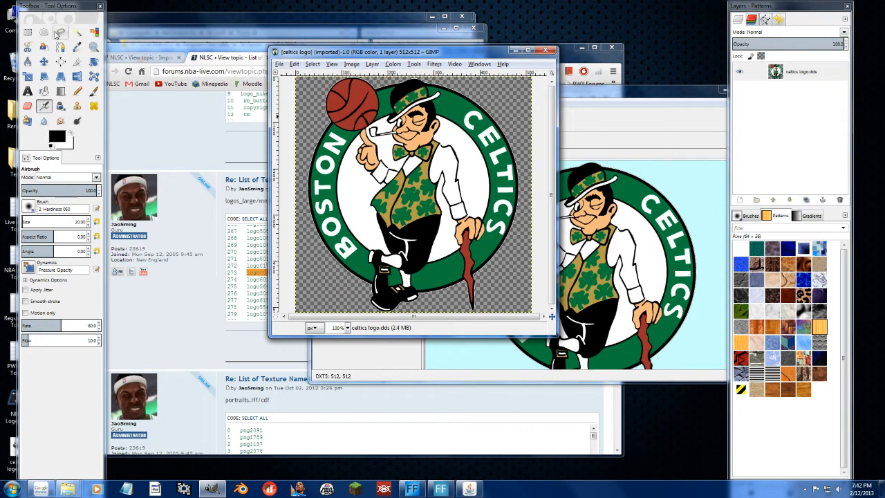
# - Set up Bucket Fill with white foreground and a threshold of 115.8, and try filling the logo's green ring
pyautogui.click(43, 91)
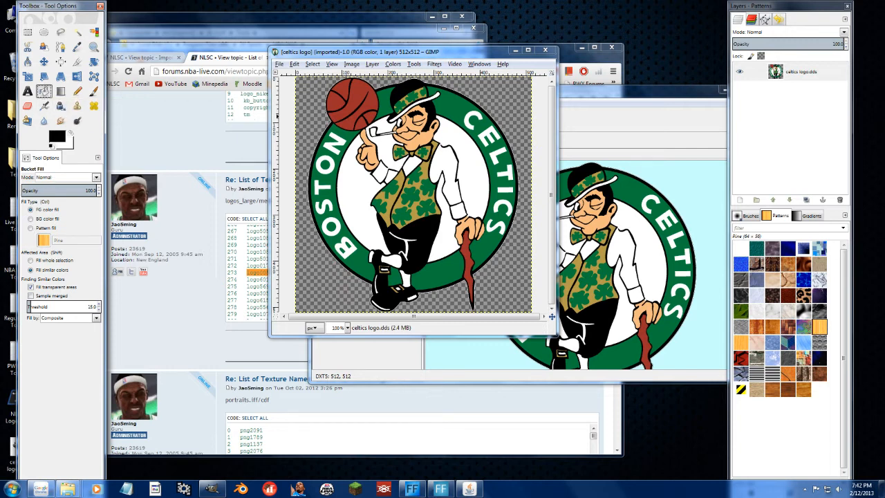
pyautogui.moveTo(37, 306); pyautogui.dragTo(59, 305)
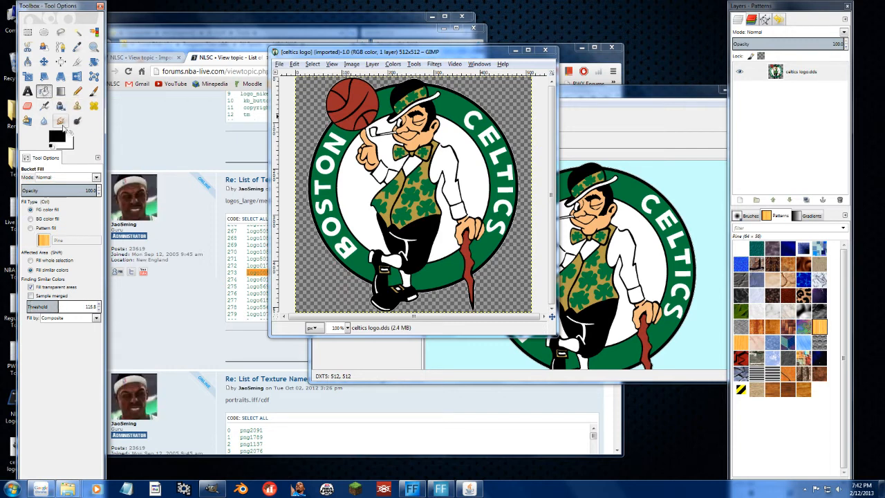
pyautogui.click(69, 135)
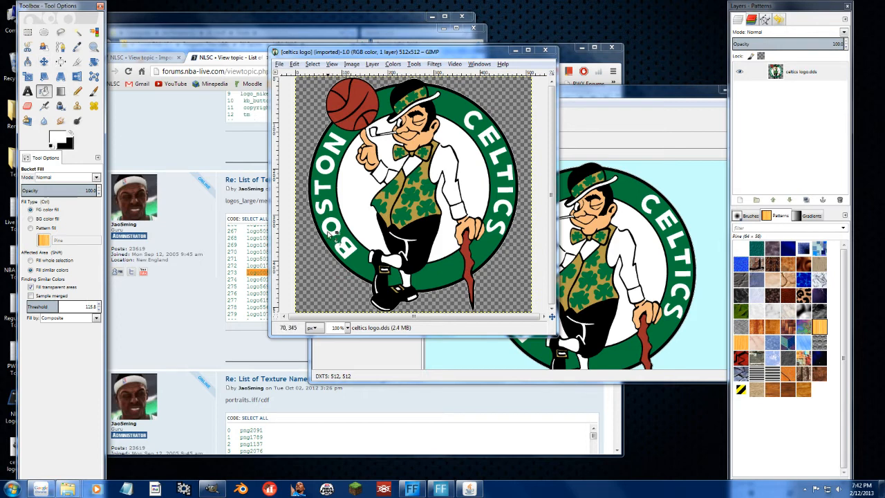
pyautogui.click(361, 267)
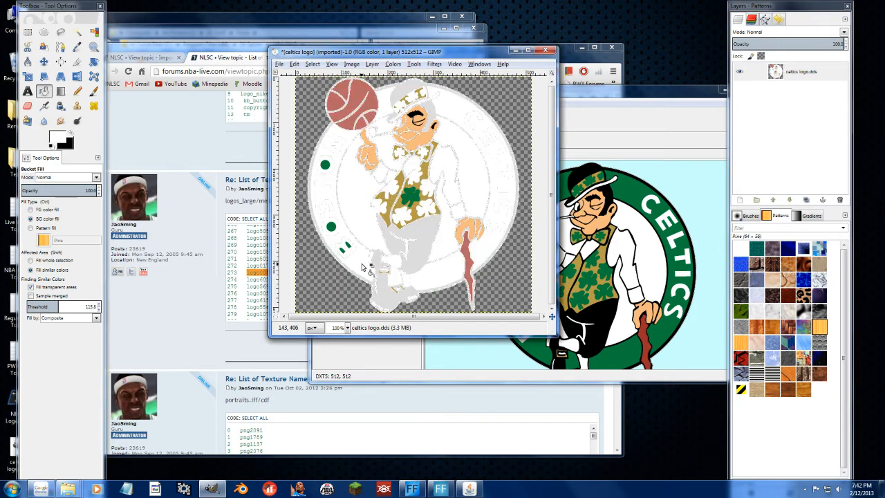
pyautogui.hotkey('ctrl', 'z')
# - Try filling the BOSTON section of the green ring with white at a threshold of 65.4
pyautogui.click(44, 306)
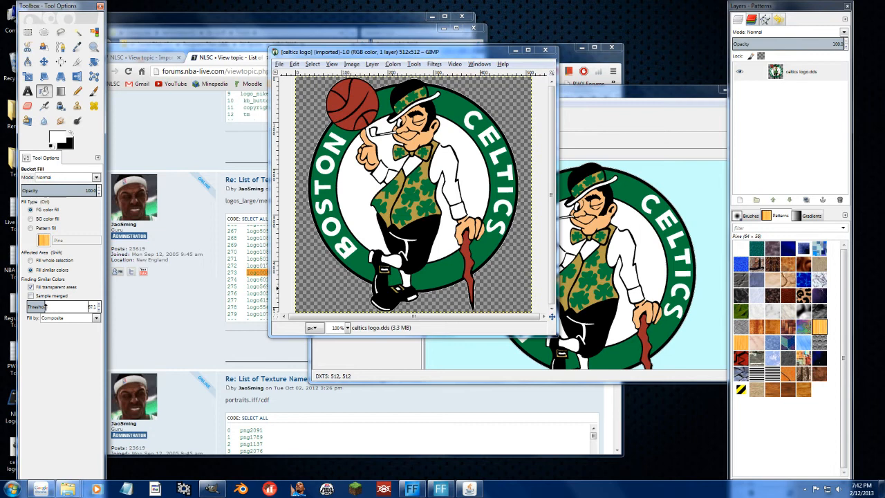
pyautogui.click(346, 251)
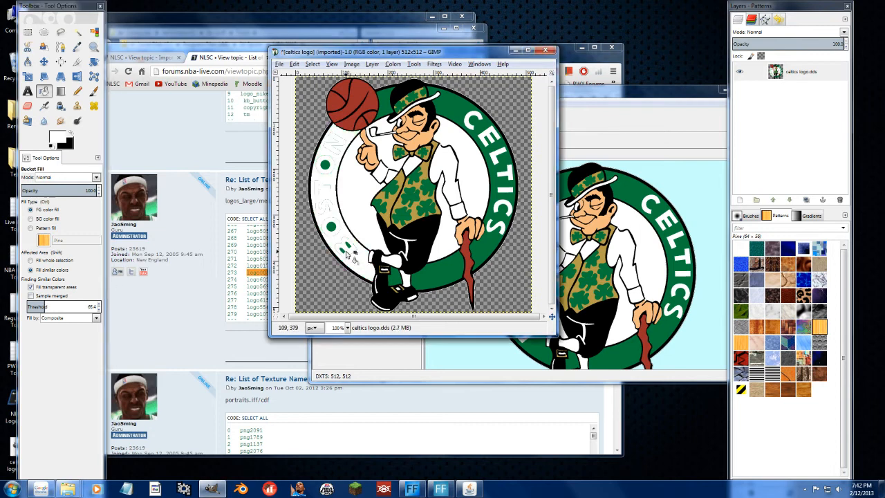
pyautogui.hotkey('ctrl', 'z')
# - Lower the fill threshold to 43.6 and fill the BOSTON and CELTICS sections of the green ring with white
pyautogui.moveTo(45, 306); pyautogui.dragTo(39, 306)
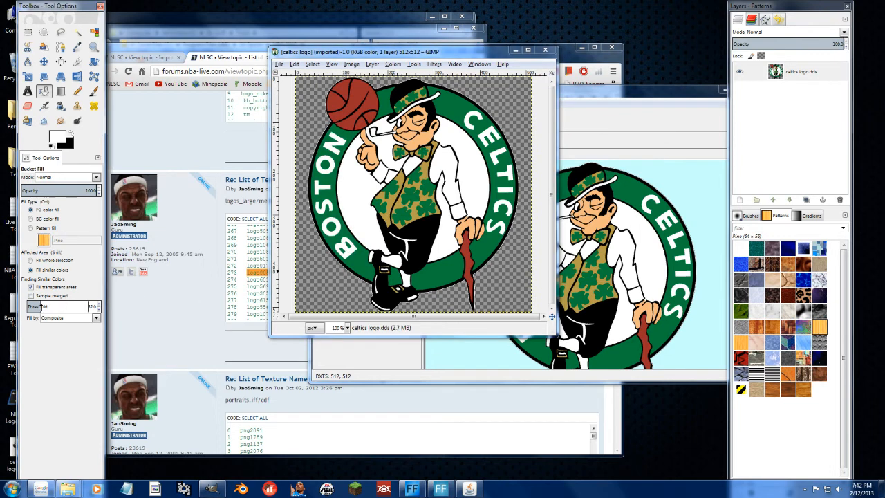
pyautogui.click(368, 271)
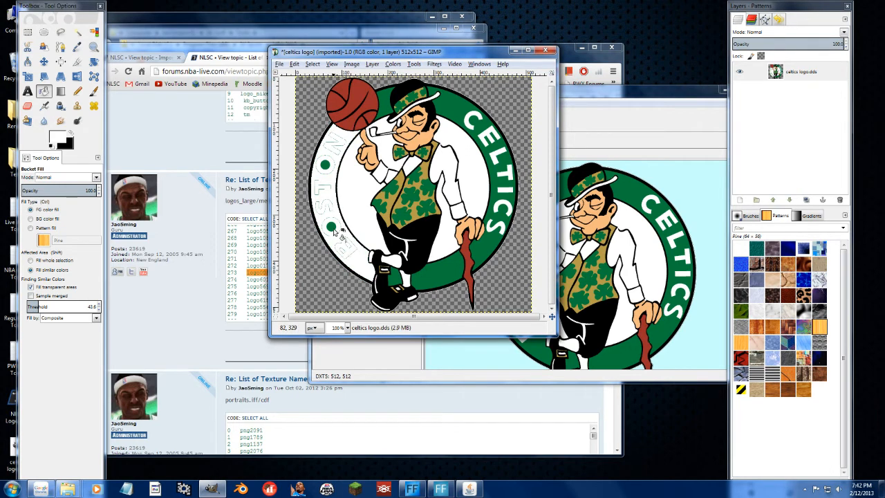
pyautogui.click(322, 166)
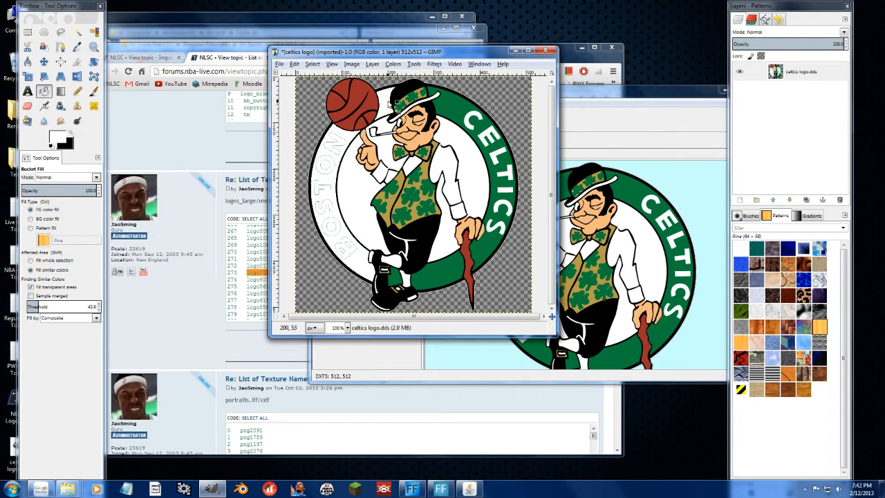
pyautogui.click(452, 101)
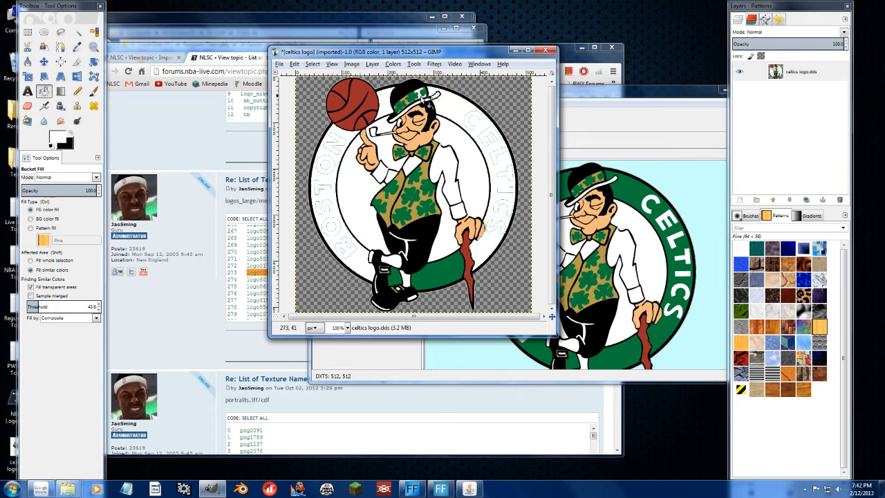
# - Fill the mascot's hat band, face, raised hand and basketball with white
pyautogui.click(413, 96)
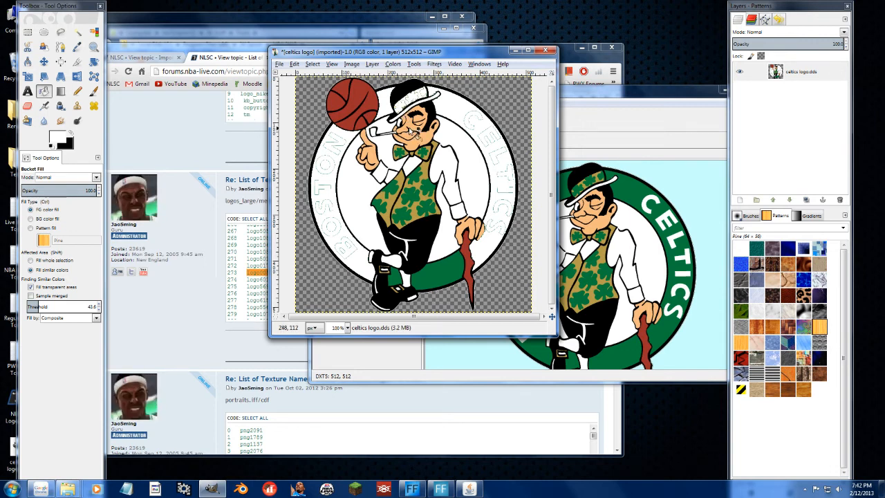
pyautogui.click(412, 149)
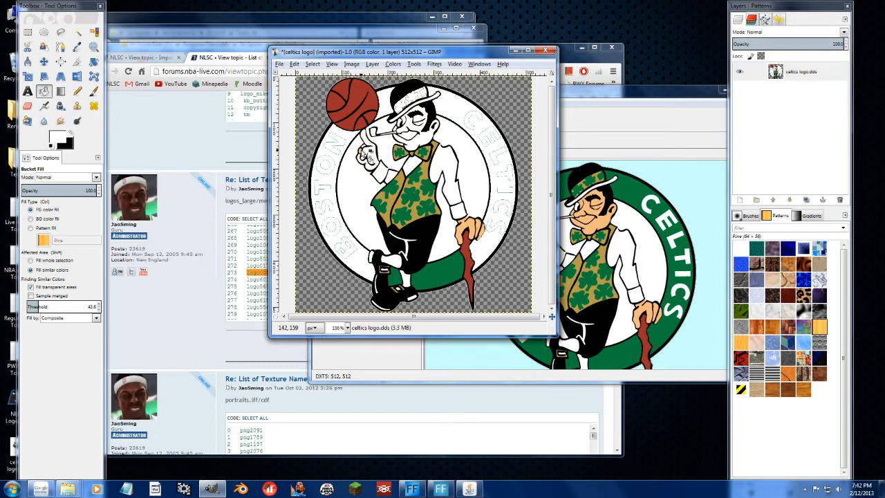
pyautogui.keyDown('ctrl'); pyautogui.click(359, 121); pyautogui.keyUp('ctrl')
pyautogui.keyDown('ctrl'); pyautogui.click(337, 100); pyautogui.keyUp('ctrl')
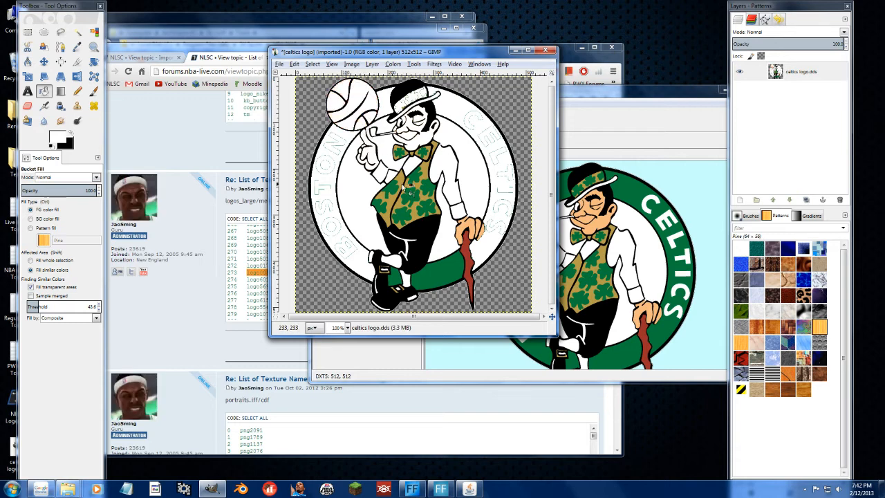
# - Fill the gold areas and green shamrocks of the mascot's vest with white
pyautogui.keyDown('ctrl'); pyautogui.click(412, 199); pyautogui.keyUp('ctrl')
pyautogui.keyDown('ctrl'); pyautogui.click(420, 201); pyautogui.keyUp('ctrl')
pyautogui.keyDown('ctrl'); pyautogui.click(427, 202); pyautogui.keyUp('ctrl')
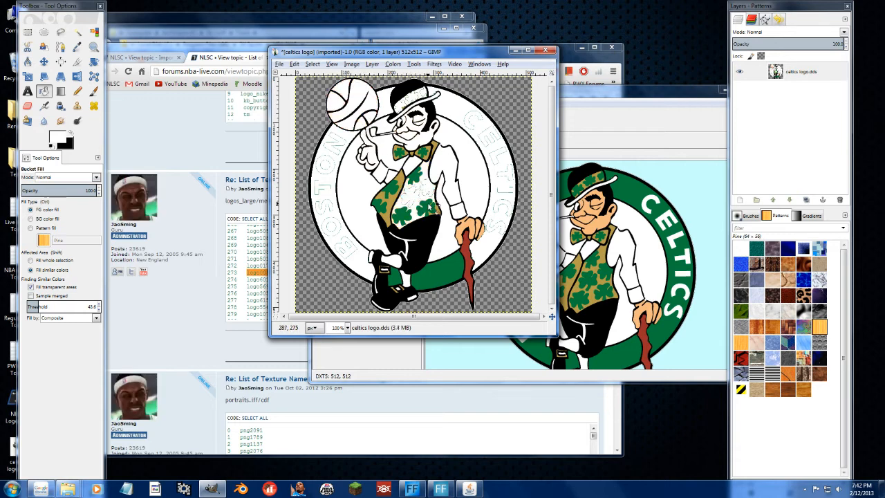
pyautogui.keyDown('ctrl'); pyautogui.click(420, 216); pyautogui.keyUp('ctrl')
pyautogui.keyDown('ctrl'); pyautogui.click(405, 217); pyautogui.keyUp('ctrl')
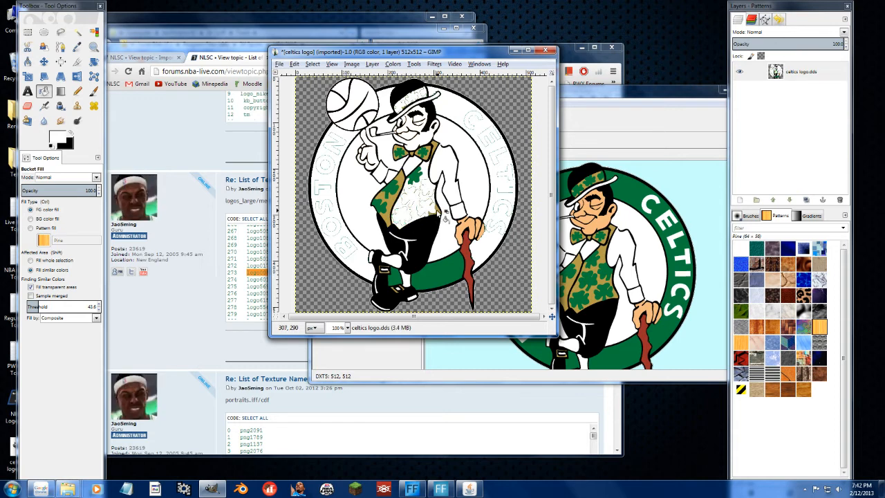
pyautogui.keyDown('ctrl'); pyautogui.click(395, 213); pyautogui.keyUp('ctrl')
pyautogui.keyDown('ctrl'); pyautogui.click(394, 201); pyautogui.keyUp('ctrl')
pyautogui.keyDown('ctrl'); pyautogui.click(398, 192); pyautogui.keyUp('ctrl')
pyautogui.keyDown('ctrl'); pyautogui.click(396, 188); pyautogui.keyUp('ctrl')
pyautogui.keyDown('ctrl'); pyautogui.click(422, 178); pyautogui.keyUp('ctrl')
pyautogui.keyDown('ctrl'); pyautogui.click(425, 172); pyautogui.keyUp('ctrl')
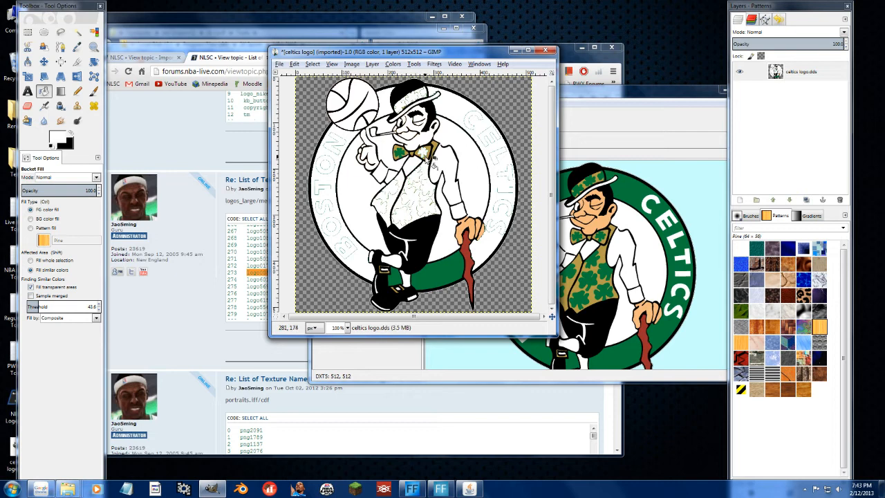
# - Fill the bow tie, the lower green ring section, the cane and the hand holding it with white
pyautogui.keyDown('ctrl'); pyautogui.click(418, 157); pyautogui.keyUp('ctrl')
pyautogui.keyDown('ctrl'); pyautogui.click(420, 150); pyautogui.keyUp('ctrl')
pyautogui.keyDown('ctrl'); pyautogui.click(405, 155); pyautogui.keyUp('ctrl')
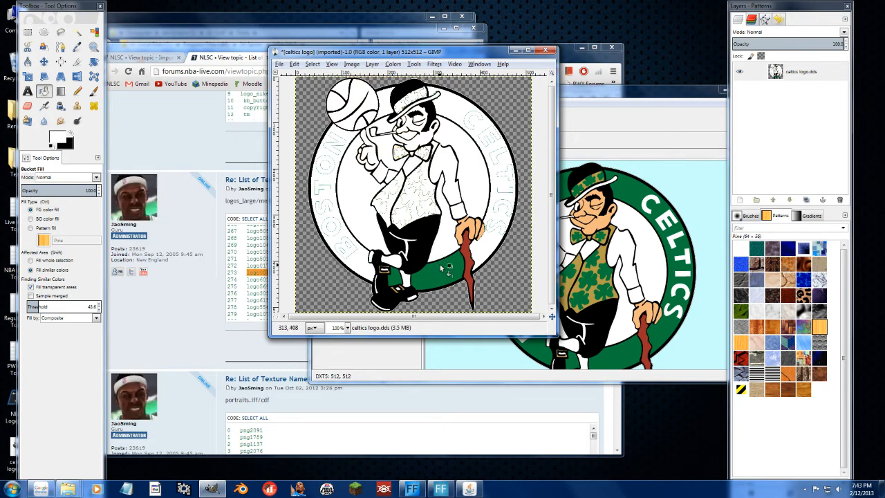
pyautogui.keyDown('ctrl'); pyautogui.click(470, 271); pyautogui.keyUp('ctrl')
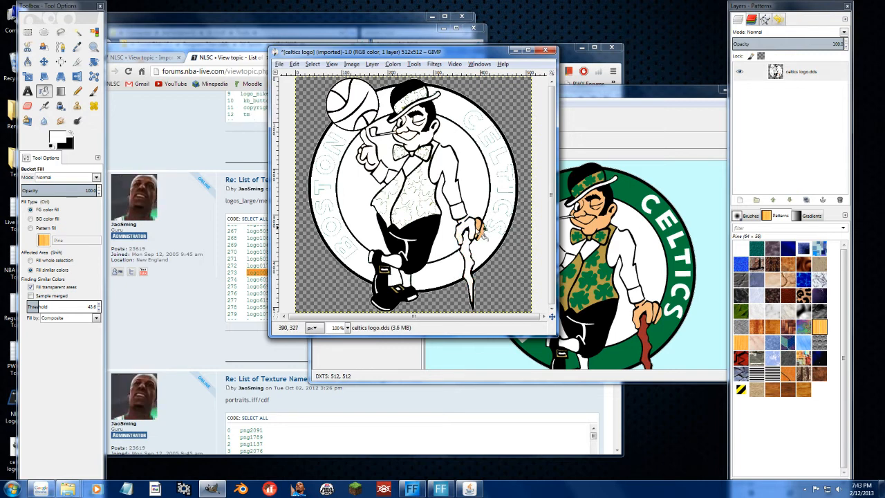
pyautogui.keyDown('ctrl'); pyautogui.click(481, 232); pyautogui.keyUp('ctrl')
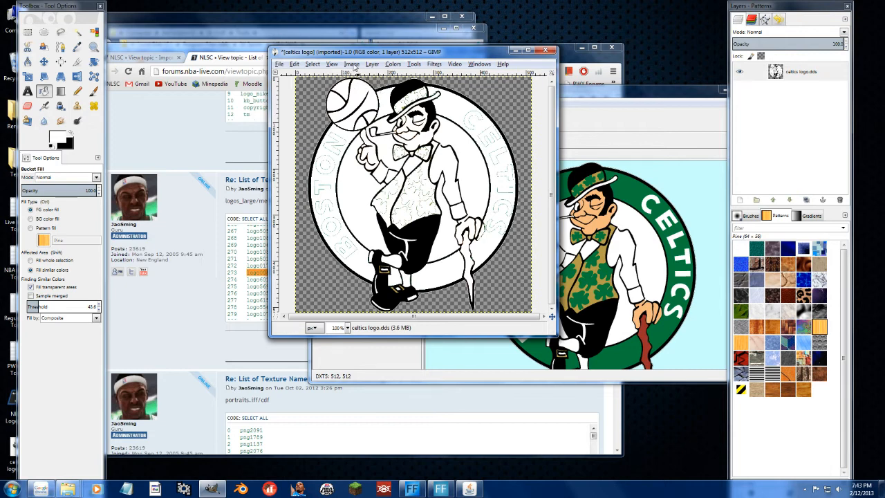
# - Export the image to the Desktop as celtics logo-white.dds with BC3 / DXT5 compression and generated mipmaps
pyautogui.click(280, 64)
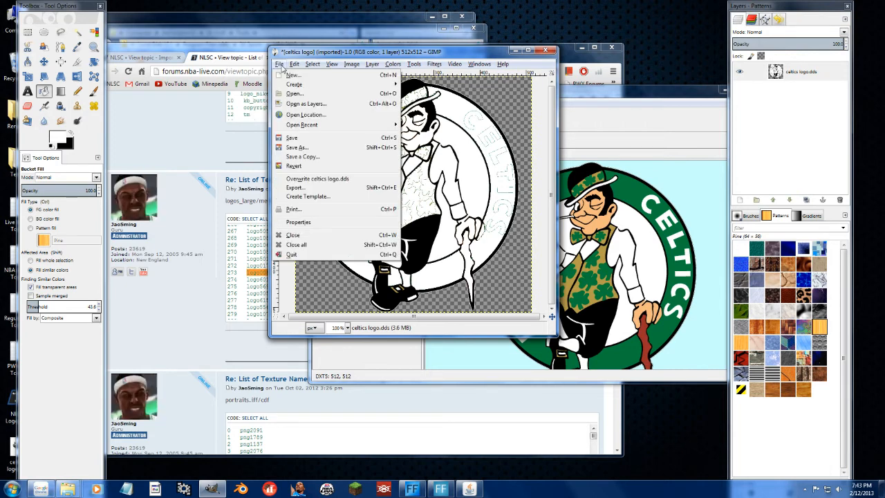
pyautogui.click(296, 189)
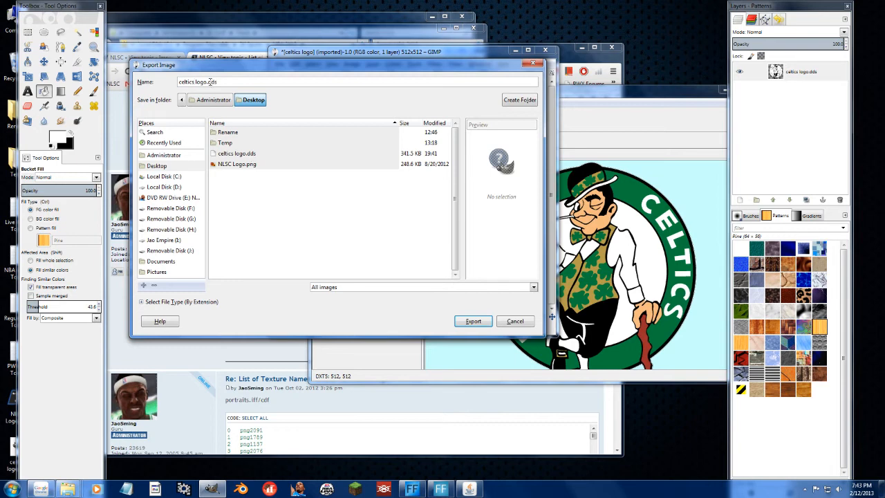
pyautogui.write('-white')
pyautogui.click(473, 321)
pyautogui.click(102, 32)
pyautogui.click(90, 61)
pyautogui.click(333, 366)
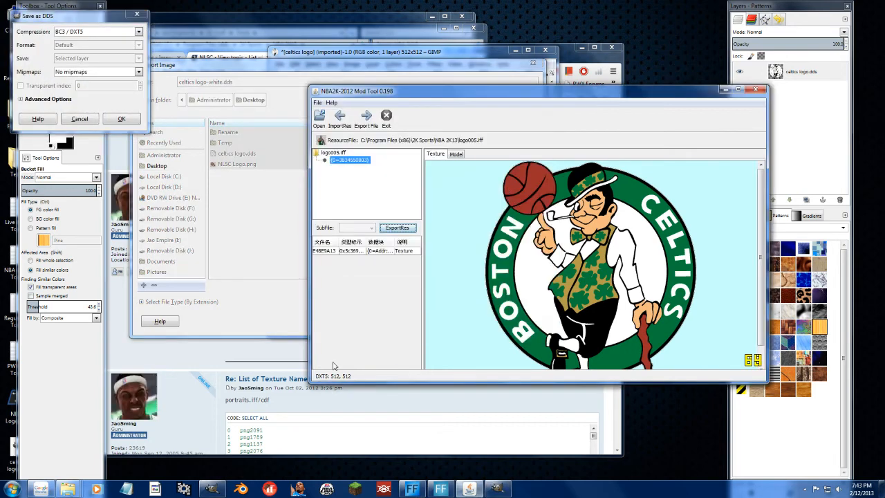
pyautogui.click(99, 73)
pyautogui.click(94, 92)
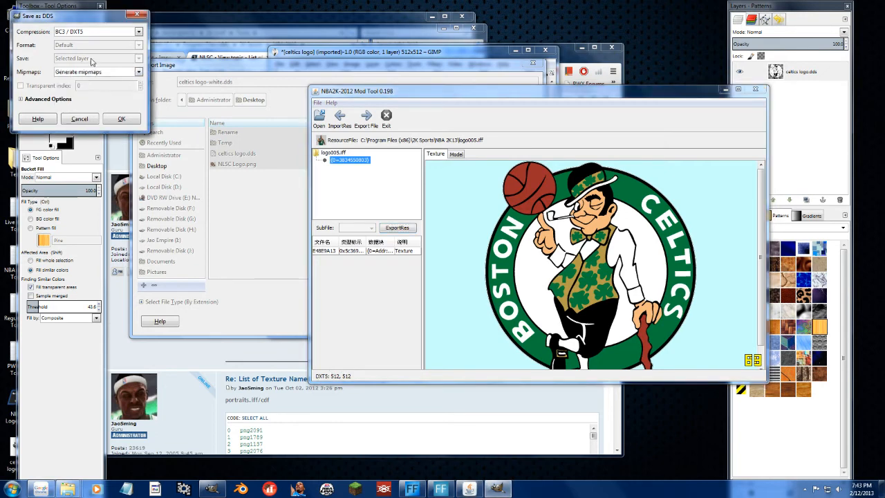
pyautogui.click(121, 119)
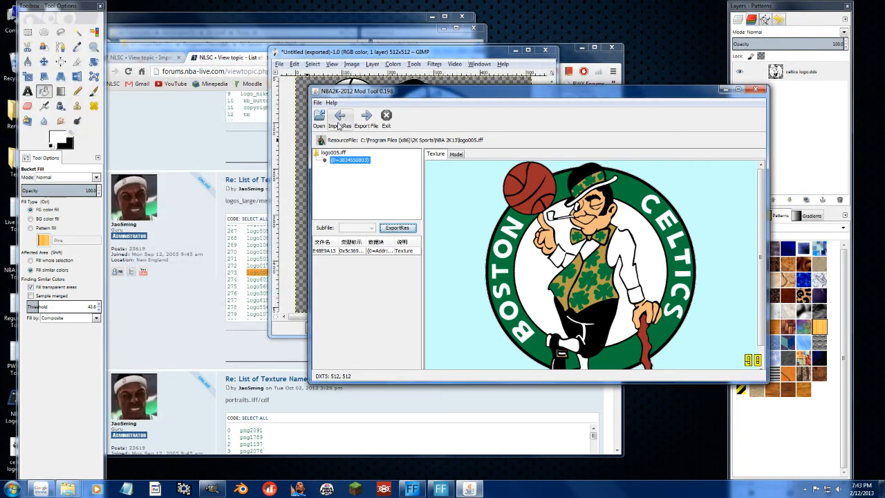
# - Close the image without saving, quit GIMP, and select the exported celtics logo-white.dds on the desktop
pyautogui.click(544, 50)
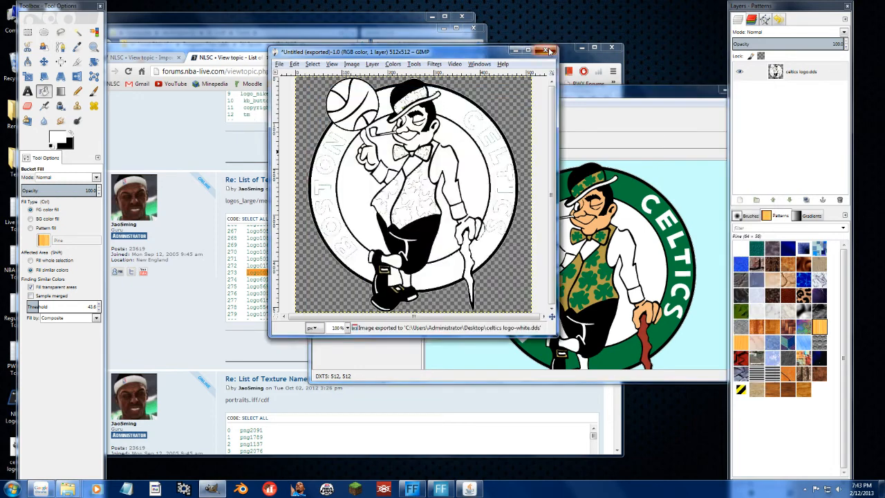
pyautogui.click(416, 239)
pyautogui.click(545, 45)
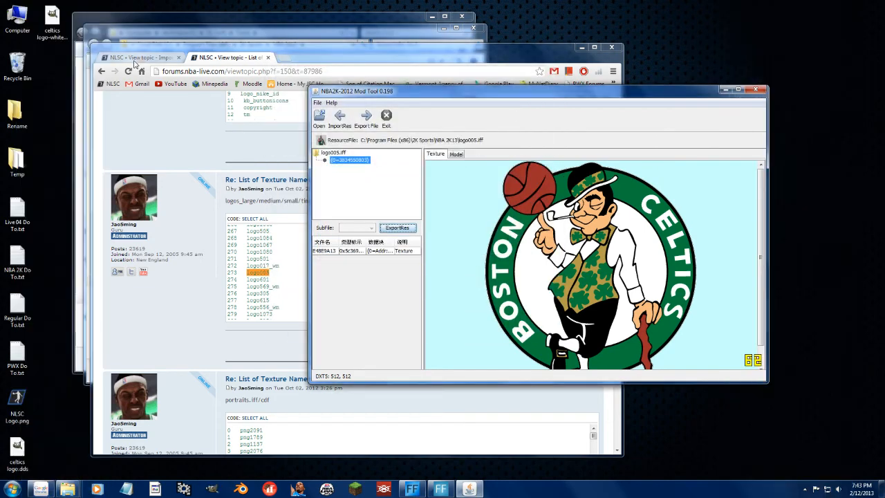
pyautogui.click(64, 27)
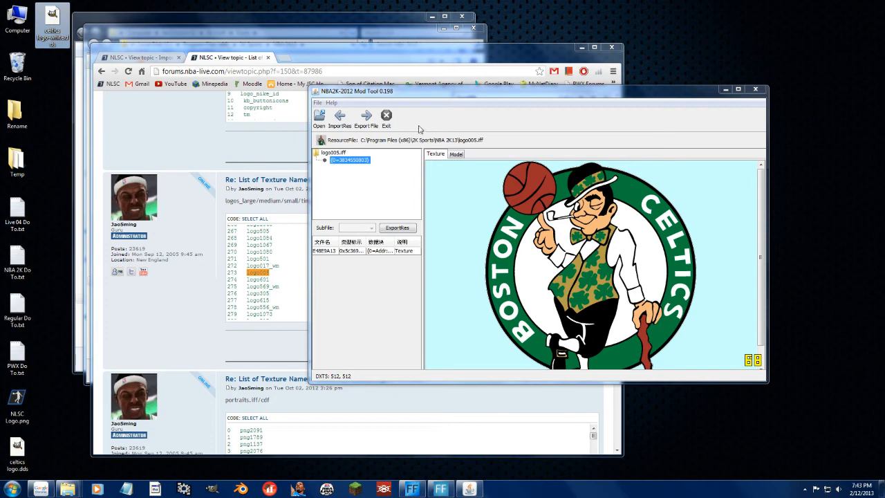
# - Switch to the NBA2K mod tool and import celtics logo-white.dds from the Desktop into the logo005.iff texture
pyautogui.click(474, 103)
pyautogui.click(339, 119)
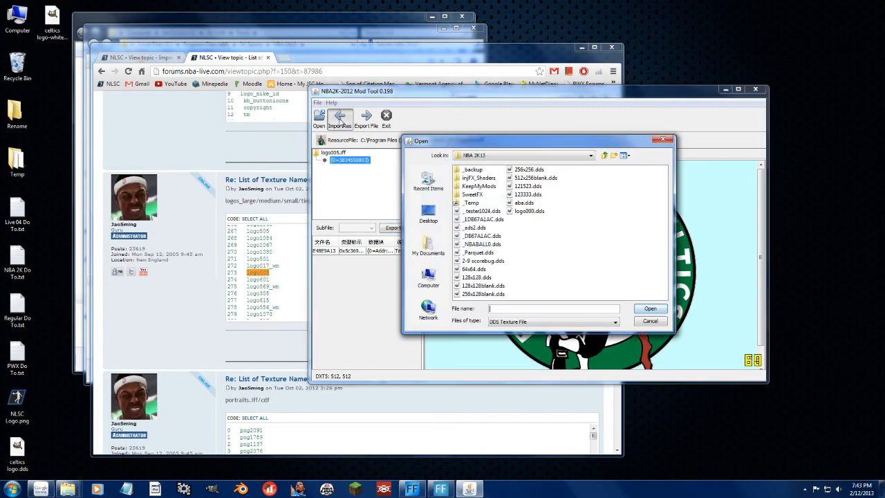
pyautogui.click(428, 213)
pyautogui.click(489, 235)
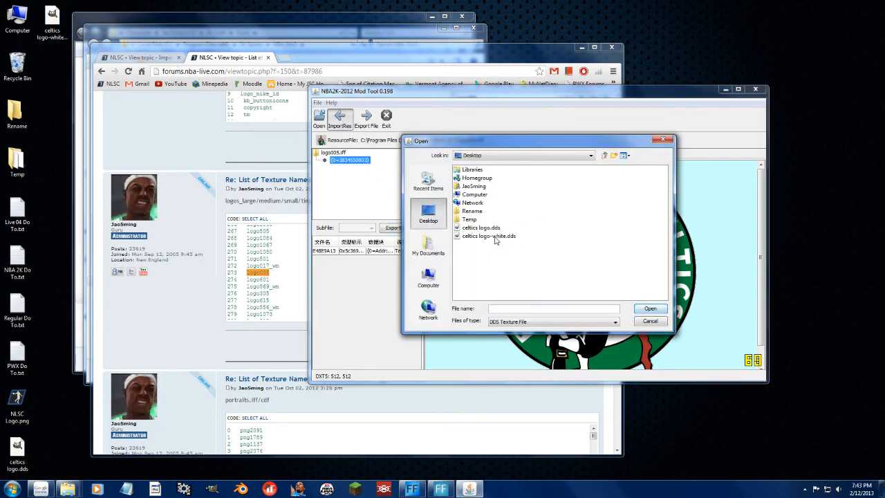
pyautogui.doubleClick(495, 236)
pyautogui.click(533, 249)
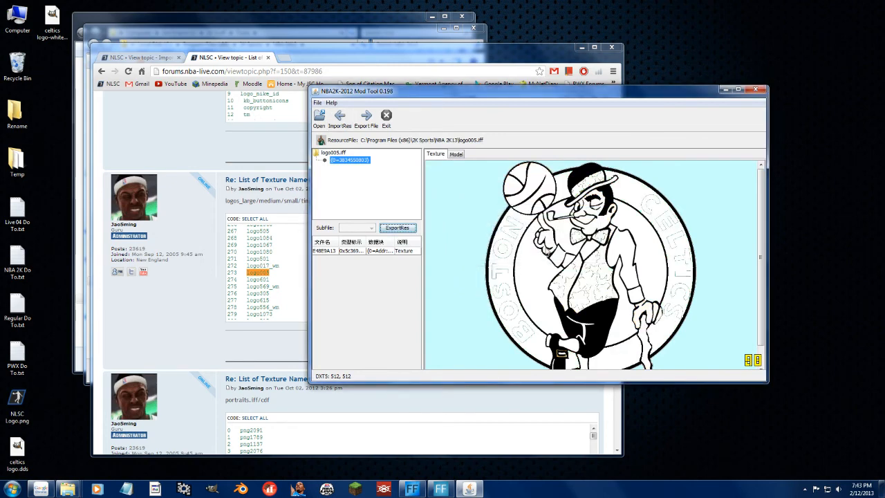
# - Open logos_large.iff from the NBA 2K13 game folder in the mod tool
pyautogui.click(319, 119)
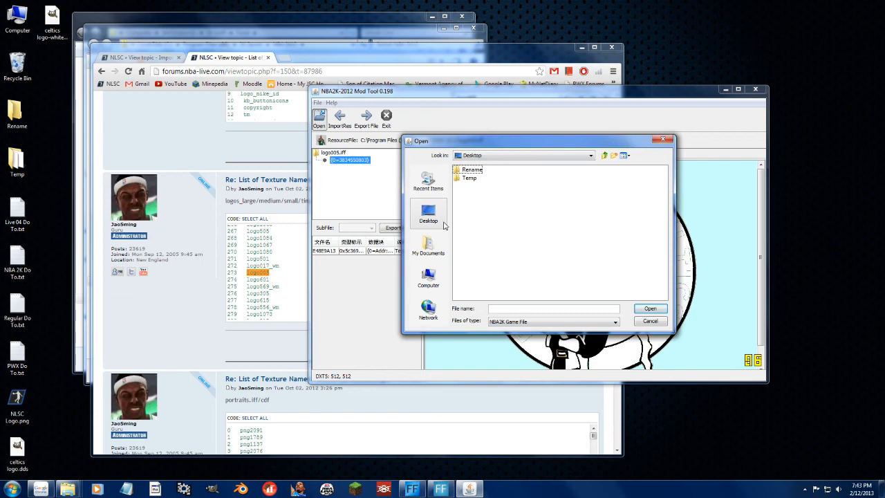
pyautogui.click(429, 245)
pyautogui.click(598, 296)
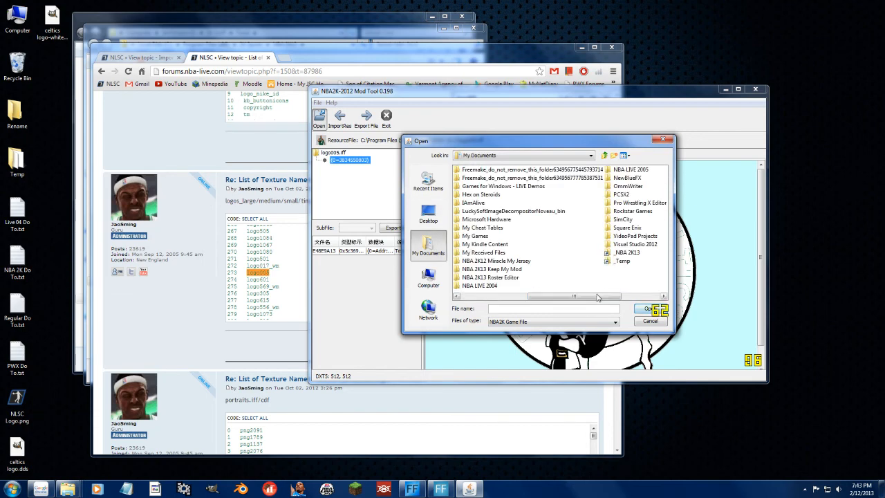
pyautogui.doubleClick(623, 253)
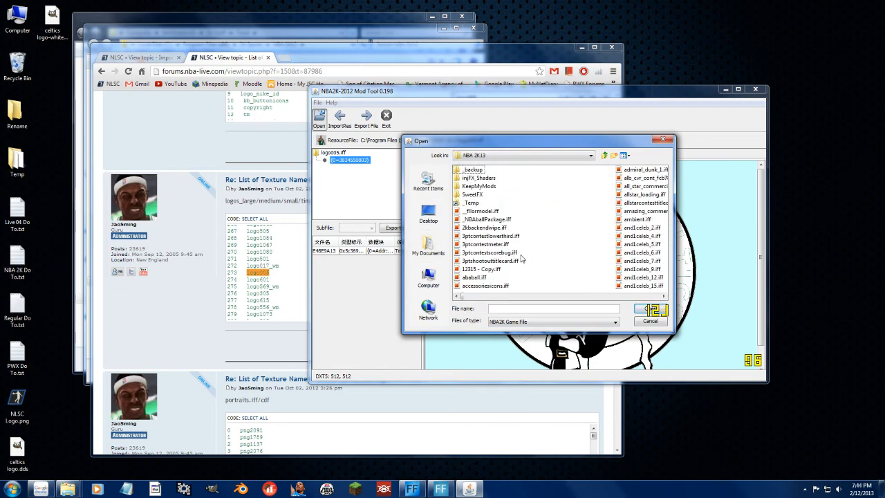
pyautogui.write('logos_large.iff')
pyautogui.press('Return')
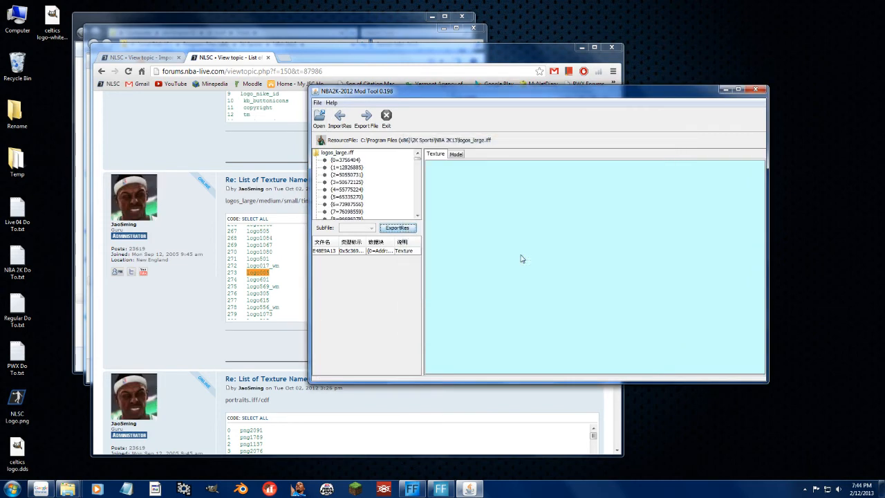
# - Display the texture at entry 273 of logos_large.iff
pyautogui.moveTo(417, 159); pyautogui.dragTo(377, 202)
pyautogui.click(350, 177)
pyautogui.click(350, 183)
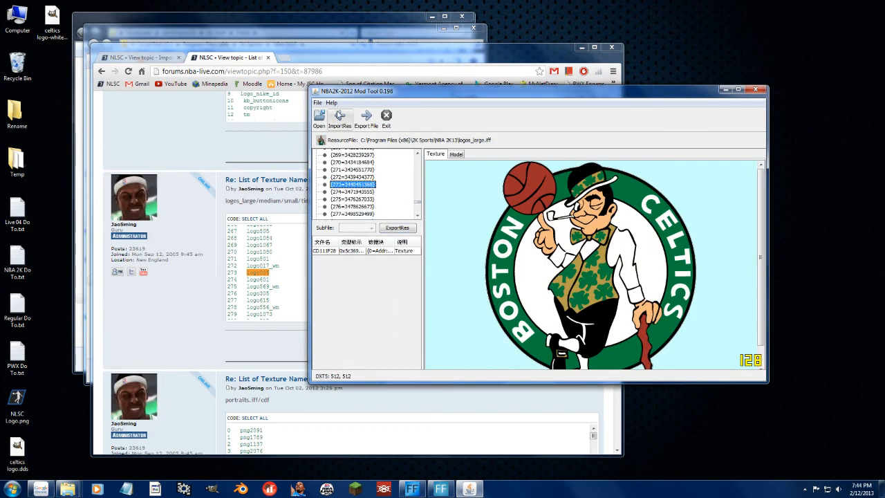
# - Import celtics logo-white.dds from the Desktop into entry 273 of logos_large.iff and refresh its texture preview
pyautogui.click(339, 118)
pyautogui.click(429, 214)
pyautogui.click(482, 236)
pyautogui.doubleClick(482, 236)
pyautogui.click(539, 249)
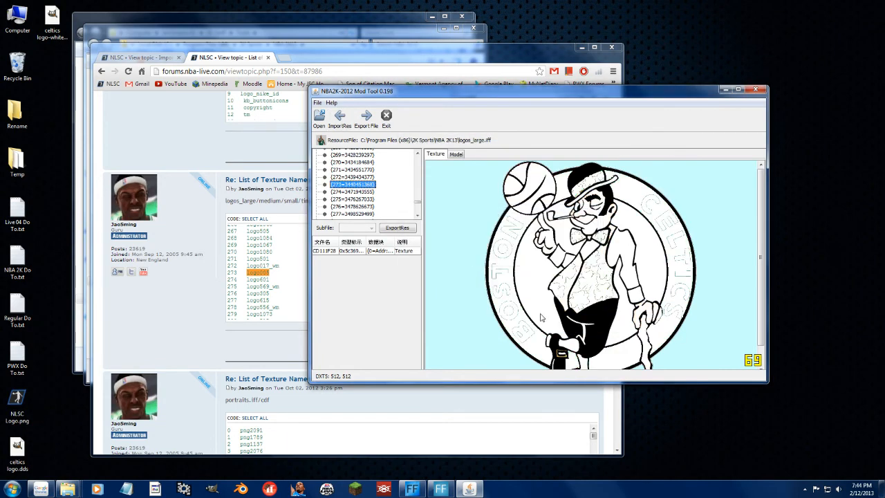
pyautogui.press('Down')
pyautogui.press('Up')
# - Restore the full-colour Celtics texture at entry 273 of logos_large.iff by importing celtics logo.dds from the Desktop
pyautogui.click(339, 117)
pyautogui.click(488, 186)
pyautogui.click(654, 309)
pyautogui.click(538, 249)
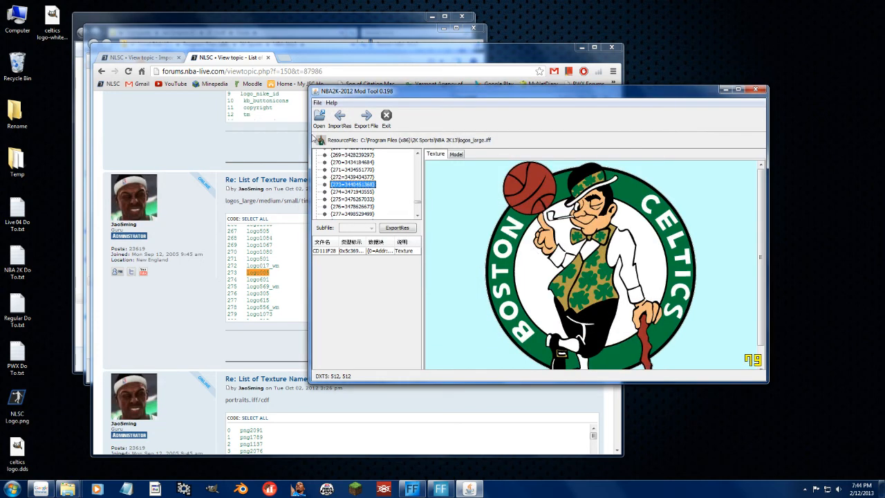
# - Open logos_tiny.iff from the NBA 2K13 game folder, reached through My Documents, and decompress it to load its textures
pyautogui.click(319, 118)
pyautogui.click(428, 213)
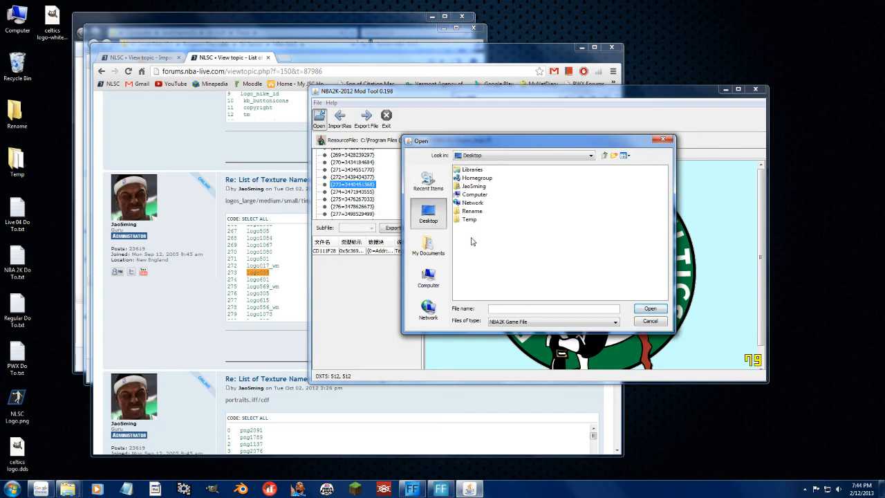
pyautogui.click(428, 246)
pyautogui.doubleClick(626, 253)
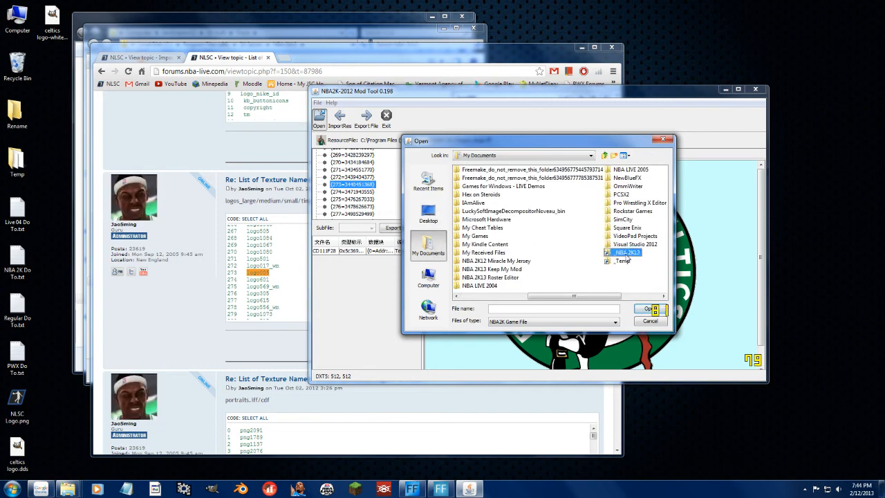
pyautogui.scroll(-5, 529, 242)
pyautogui.click(530, 245)
pyautogui.write('s_large.iff')
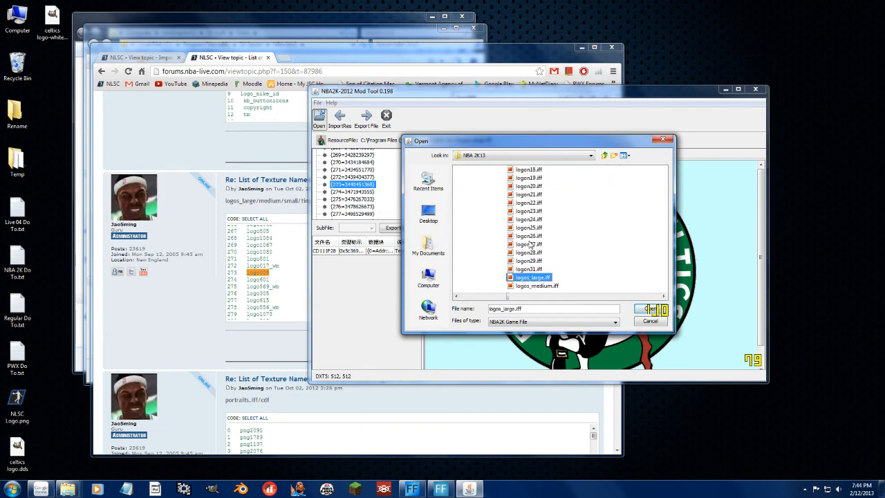
pyautogui.press('Down')
pyautogui.press('Down')
pyautogui.press('Down')
pyautogui.press('Return')
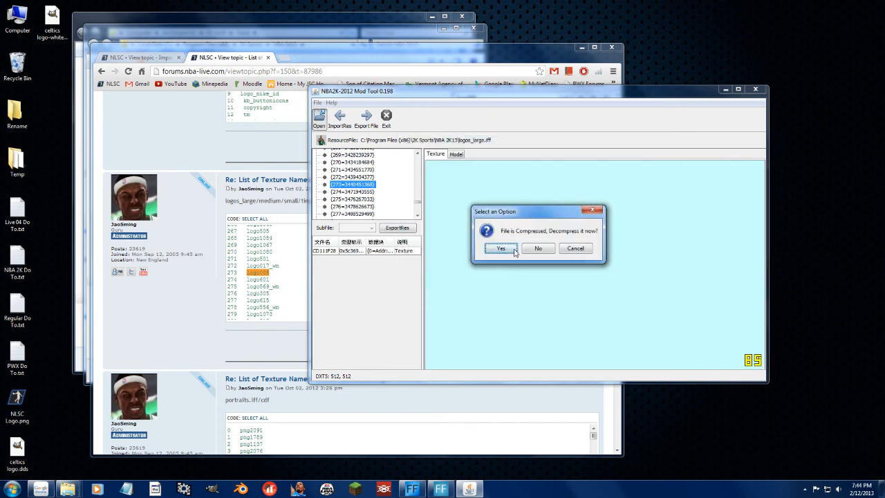
pyautogui.click(507, 247)
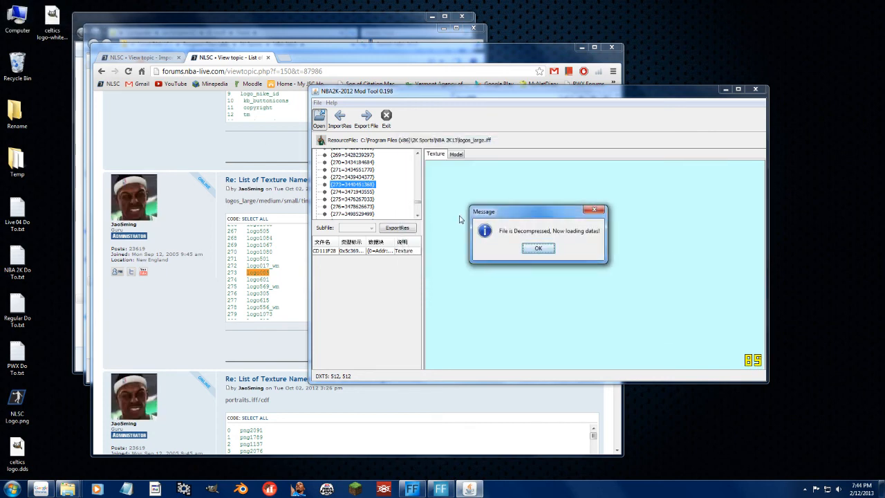
pyautogui.press('Return')
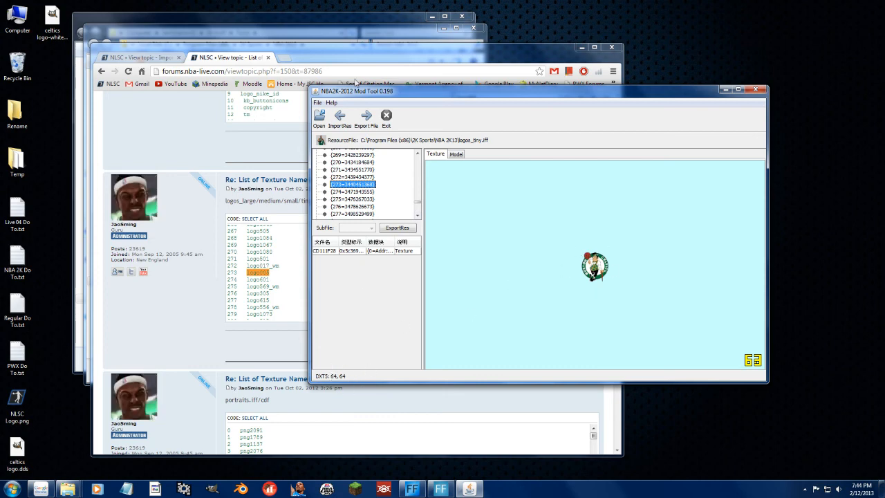
# - Select celtics logo-white.dds on the desktop and switch to the browser to review the Import Logos forum topic
pyautogui.click(46, 44)
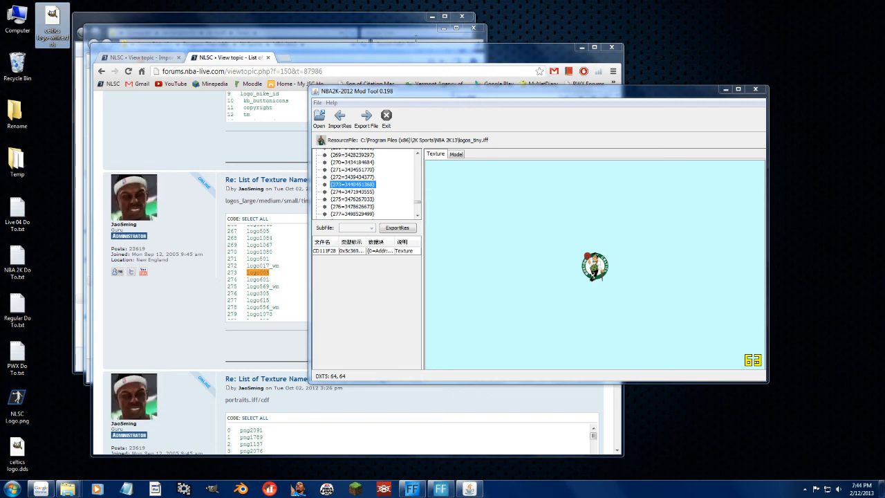
pyautogui.click(142, 58)
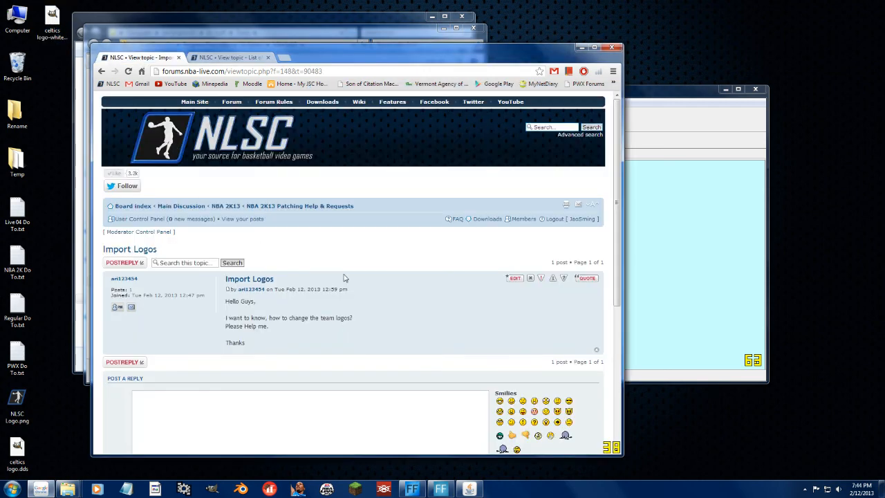
pyautogui.scroll(-1, 297, 193)
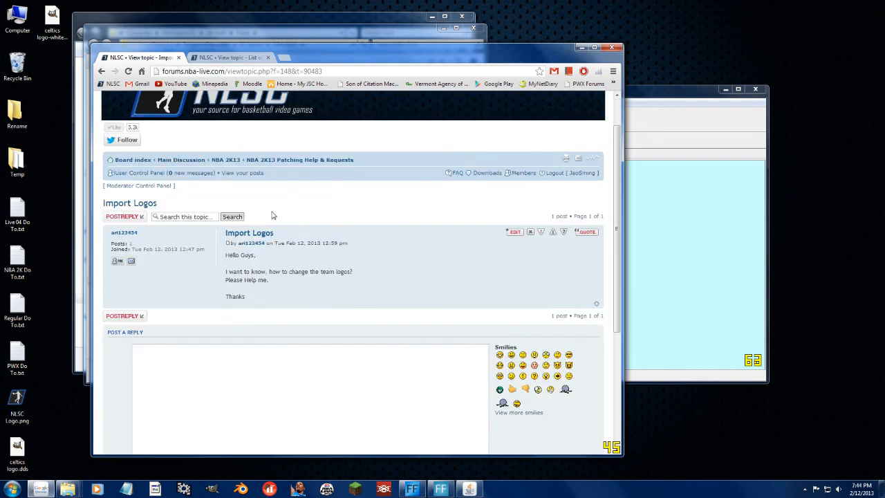
pyautogui.scroll(-2, 291, 215)
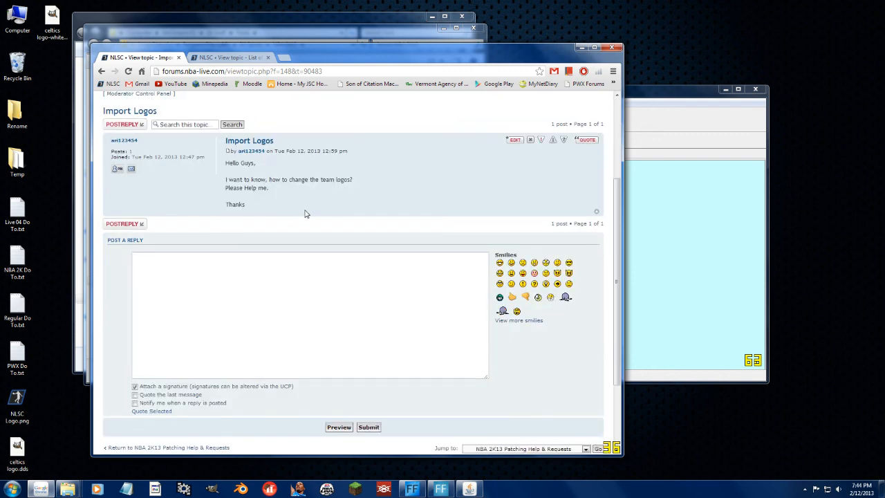
pyautogui.scroll(1, 307, 213)
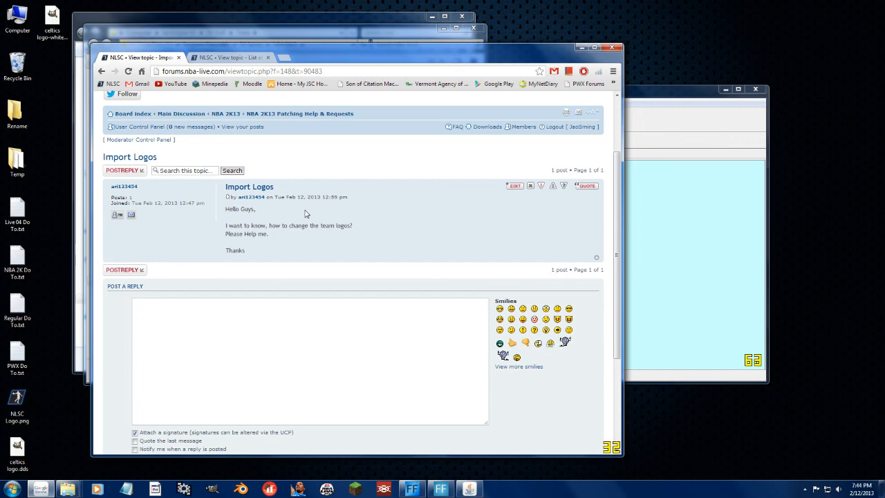